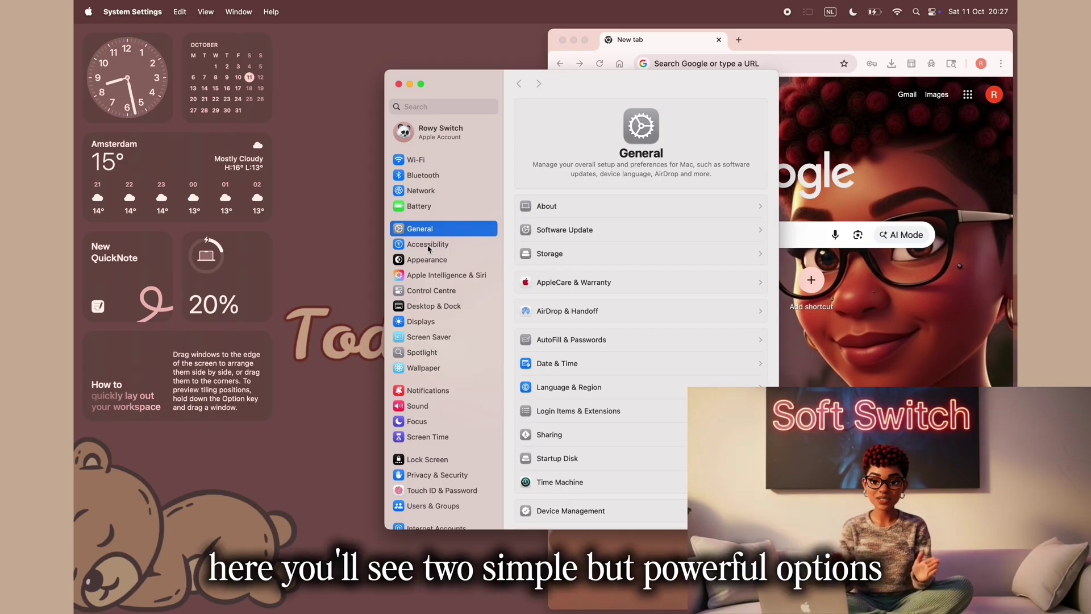
Review the preferred reading size slider in the Accessibility display text settings, leaving it at Default
left_click(430, 247)
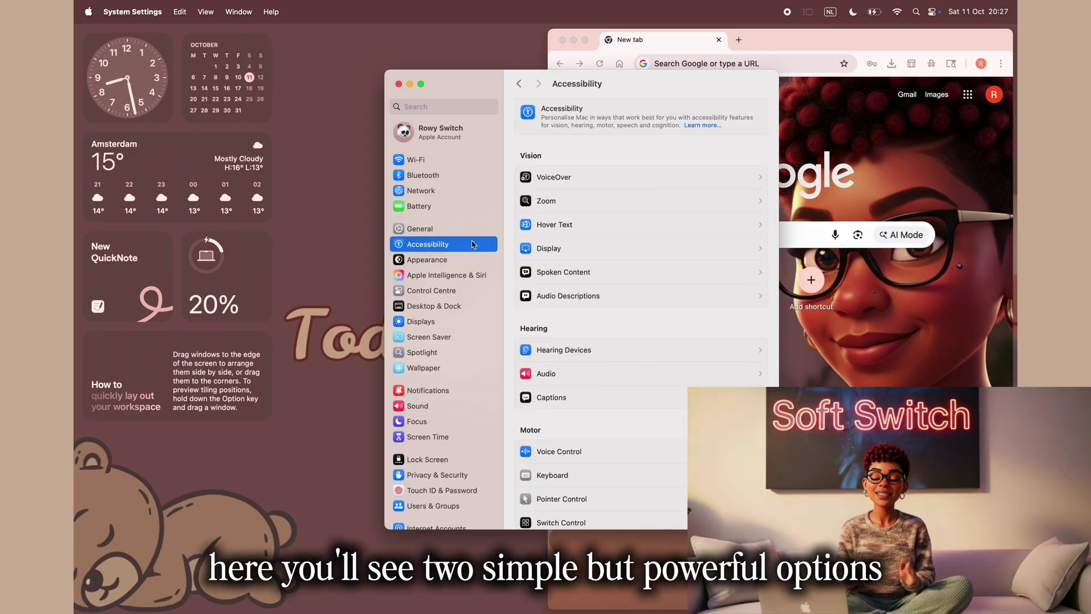
left_click(564, 251)
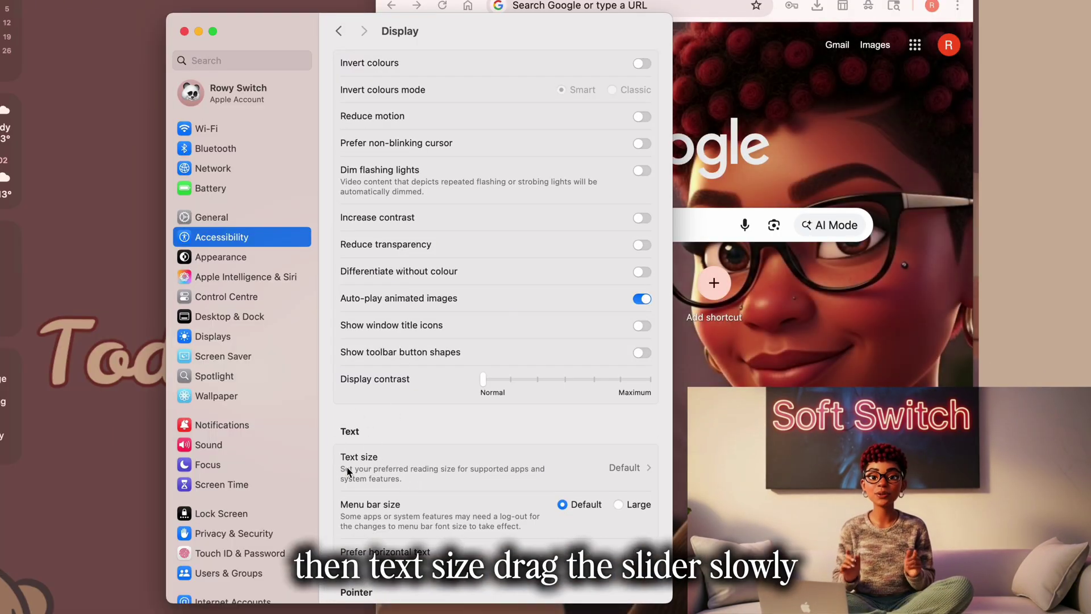
left_click(614, 468)
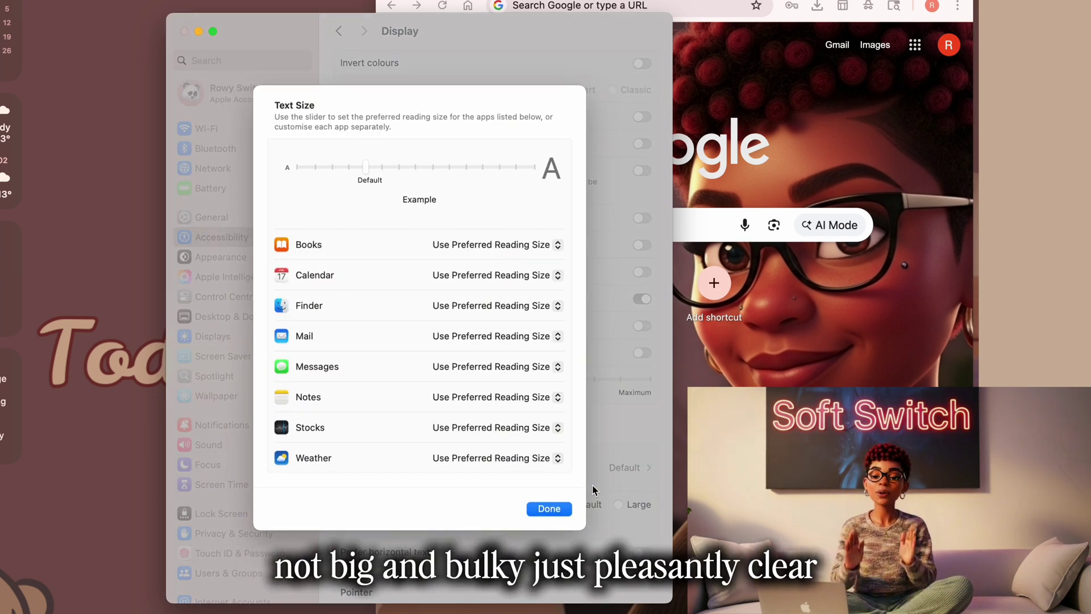
mouse_move(366, 178)
left_mouse_down()
mouse_move(398, 170)
mouse_move(357, 175)
mouse_move(463, 174)
mouse_move(372, 172)
left_mouse_up()
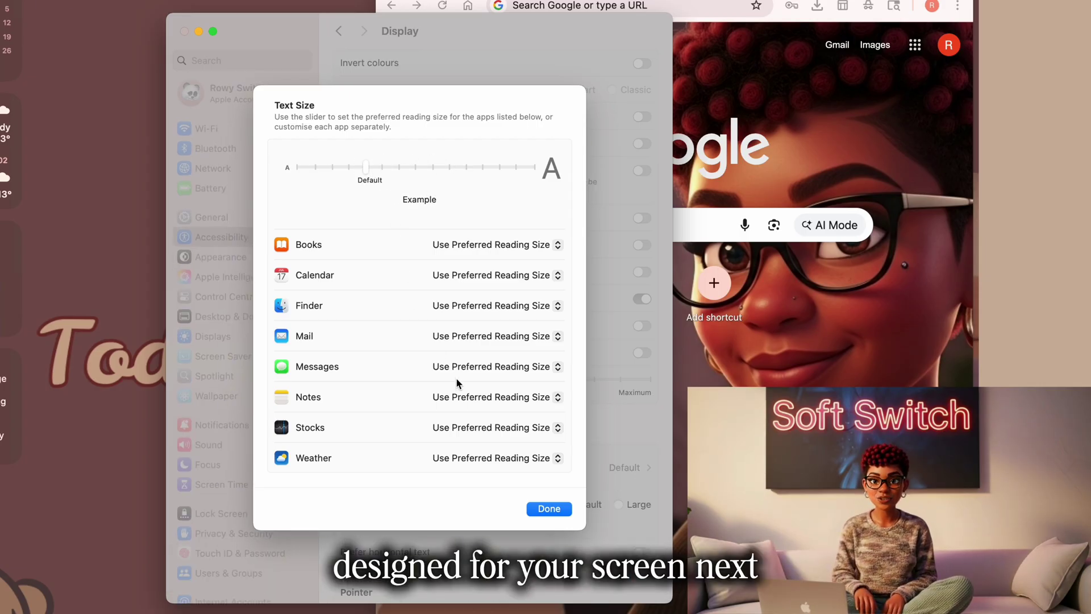
left_click(541, 512)
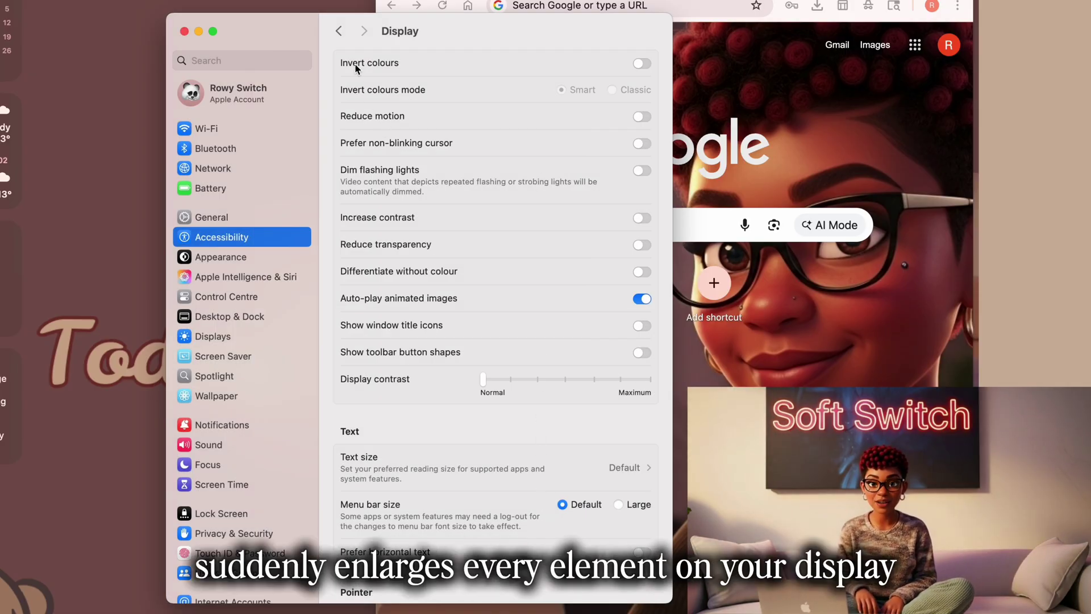
Enable zooming by scroll gesture with modifier keys in the Accessibility zoom settings, keeping the zoom style at Full Screen
left_click(337, 40)
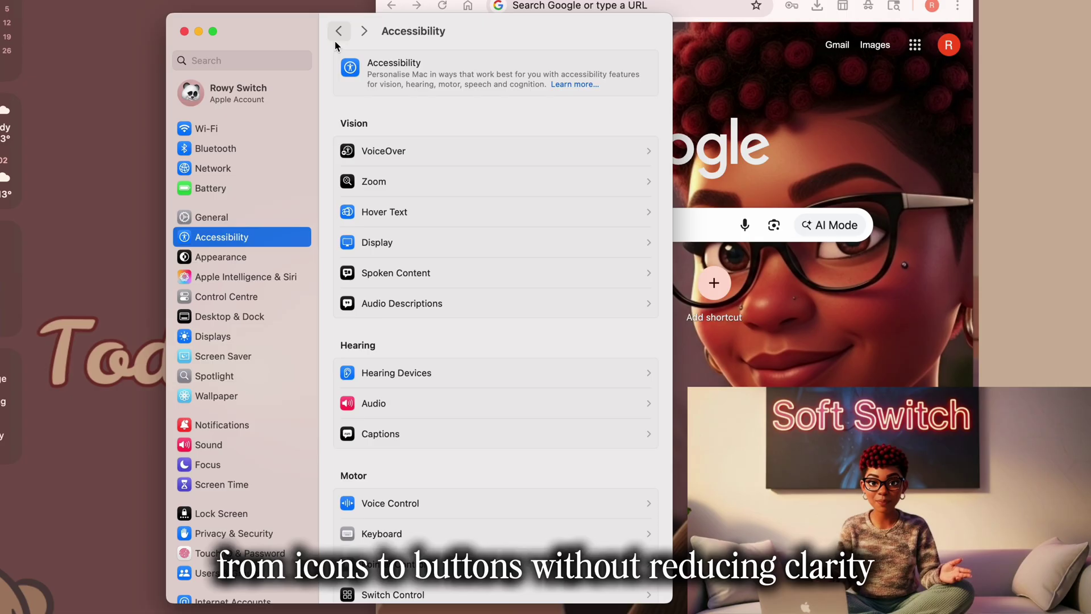
left_click(387, 188)
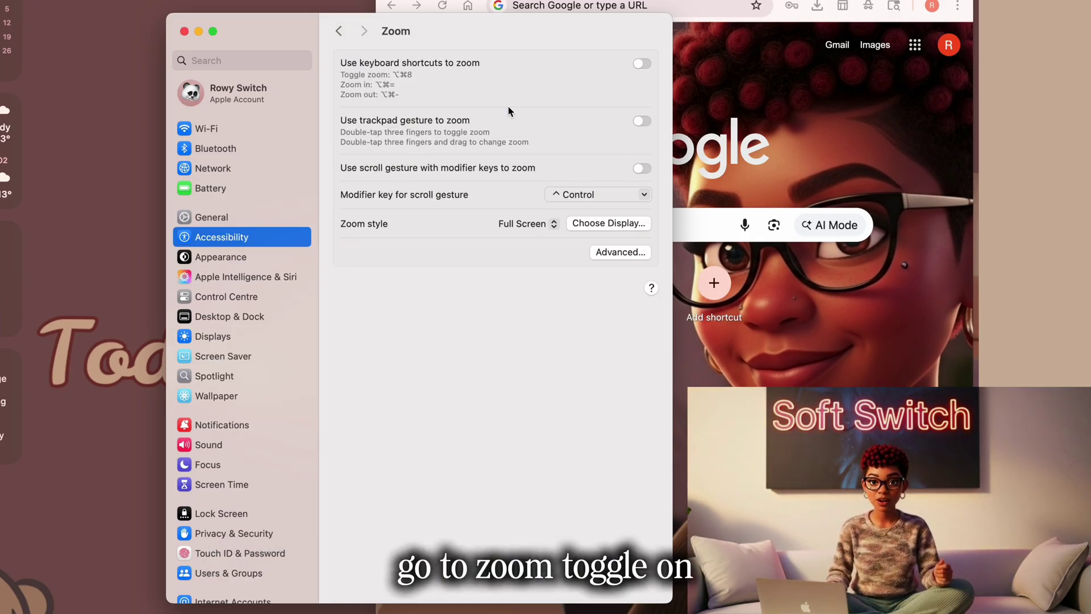
key("Tab")
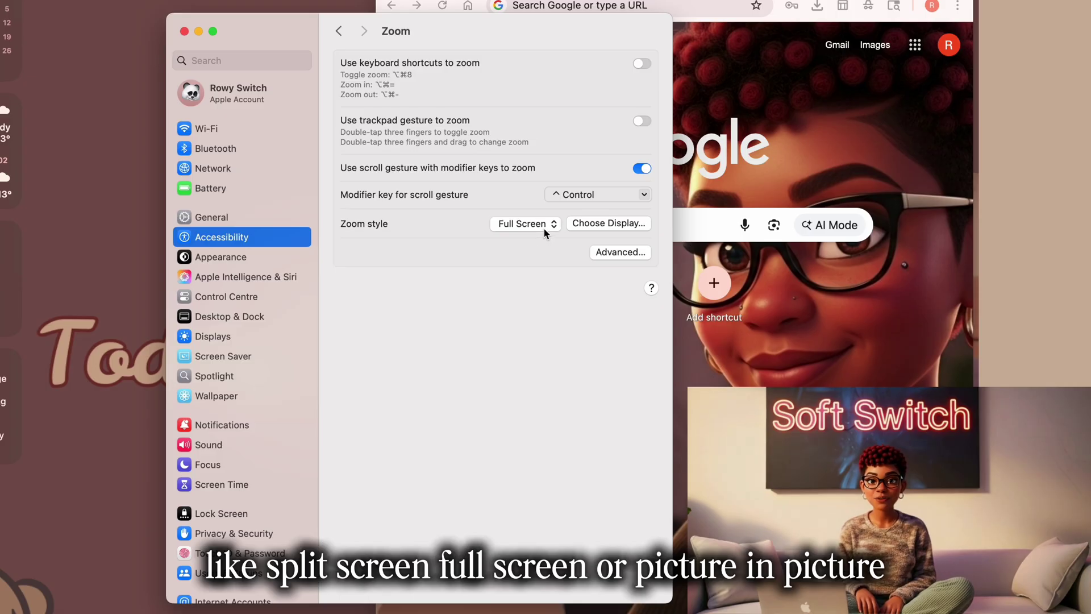
left_click(544, 229)
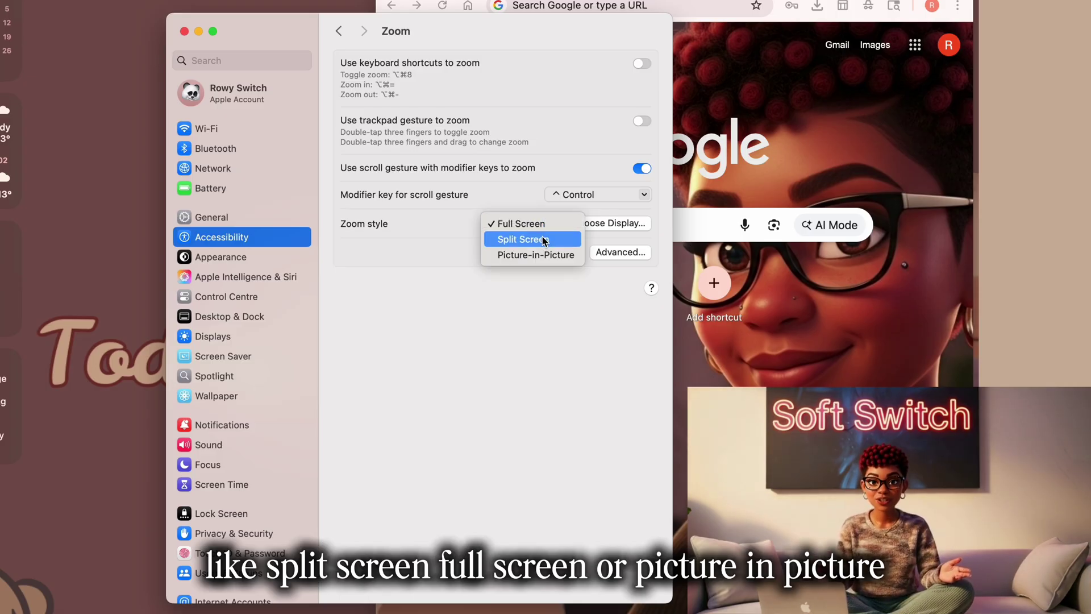
left_click(540, 224)
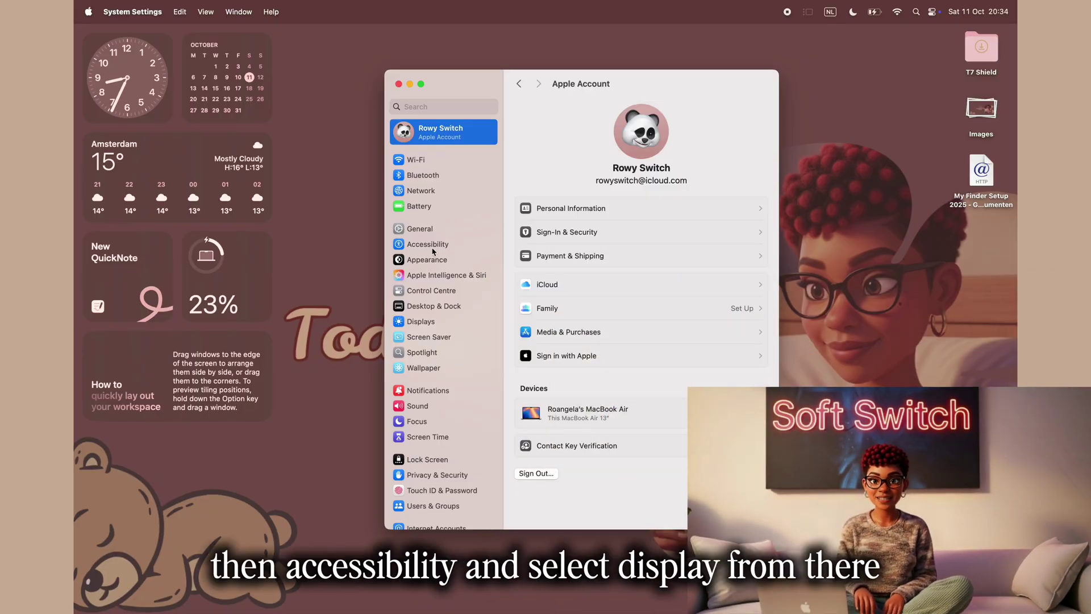
Enlarge the mouse pointer in the Accessibility display settings to about a third of the way from Normal to Large
left_click(433, 250)
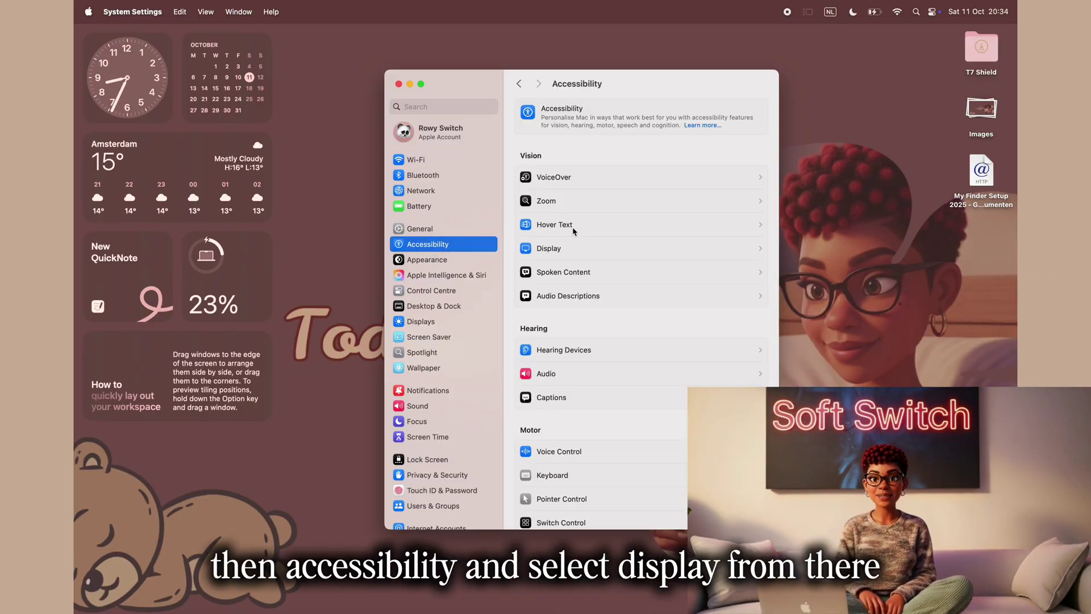
left_click(574, 247)
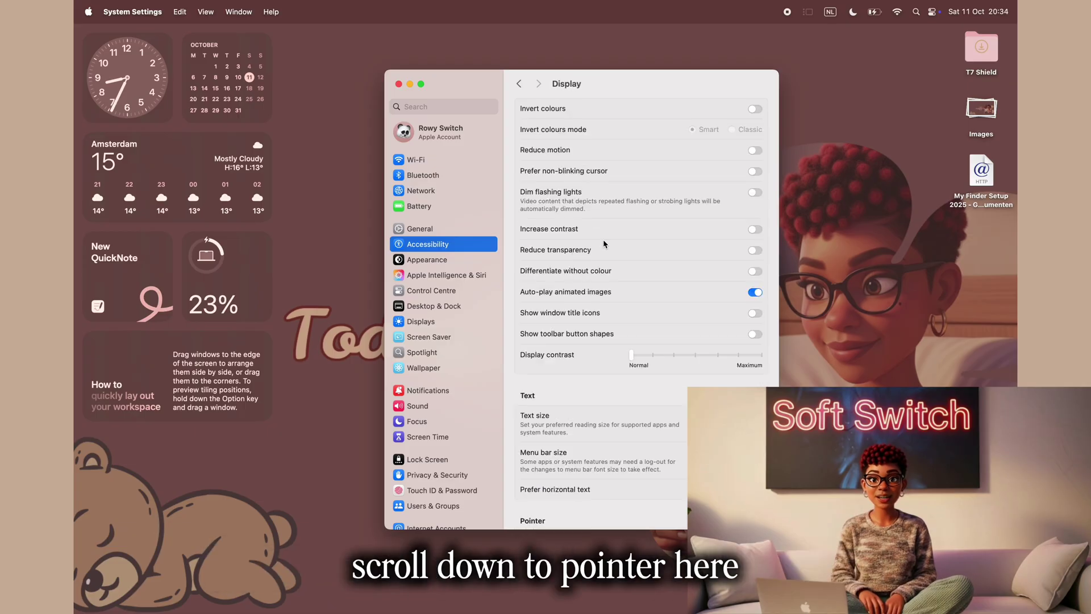
scroll(594, 305, "down", 7)
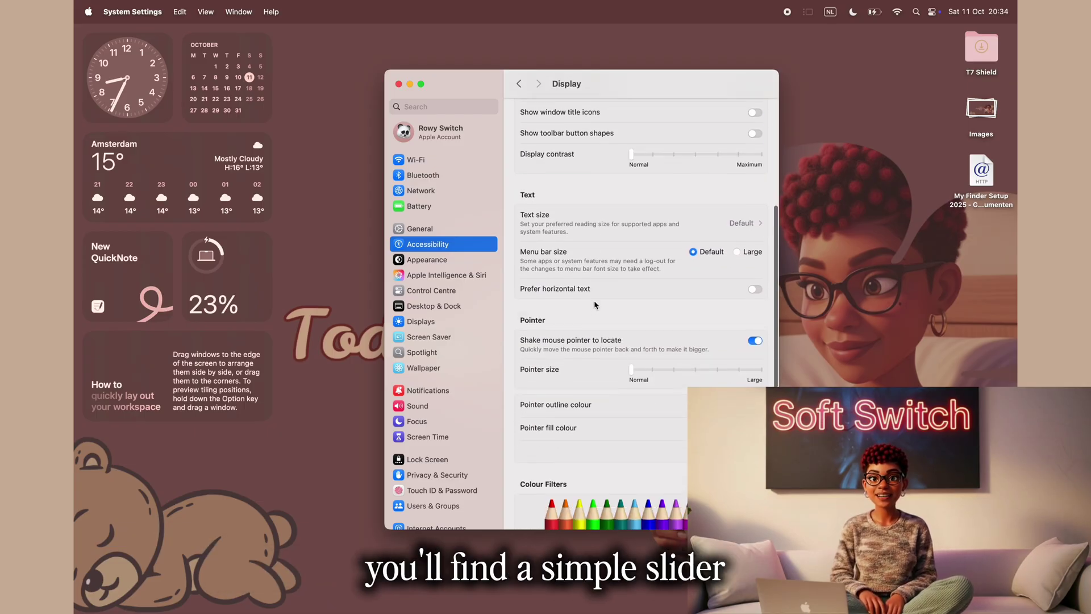
scroll(594, 305, "down", 3)
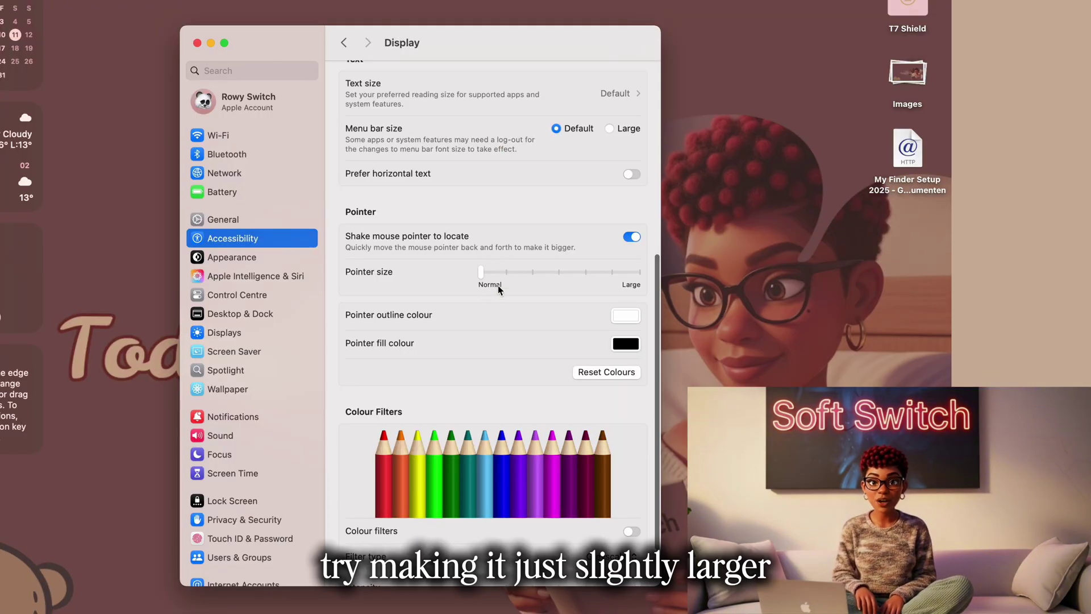
left_click_drag(484, 278, 567, 288)
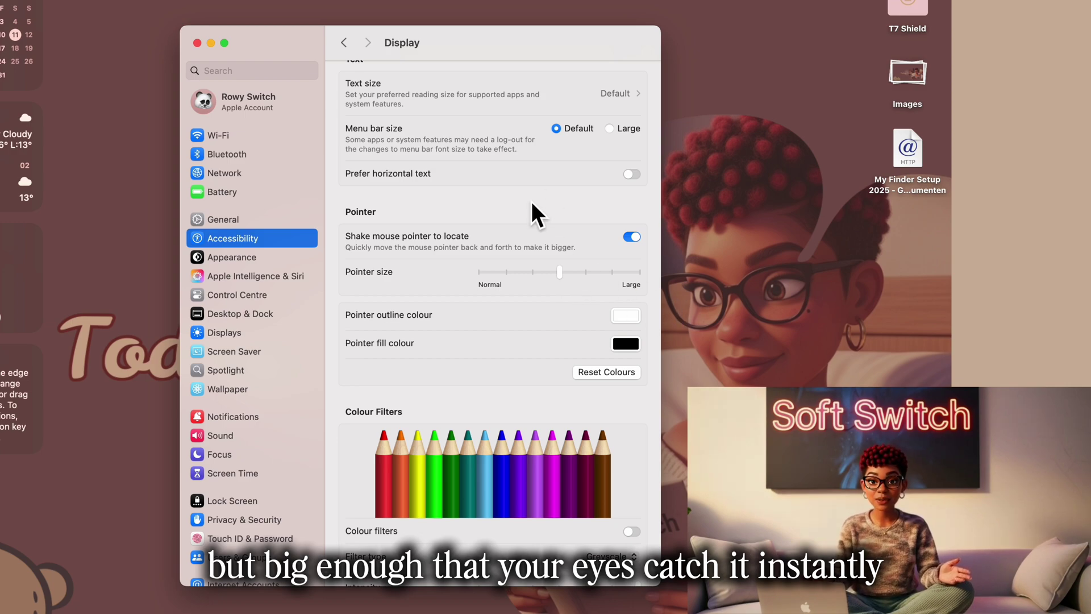
left_click_drag(563, 277, 539, 272)
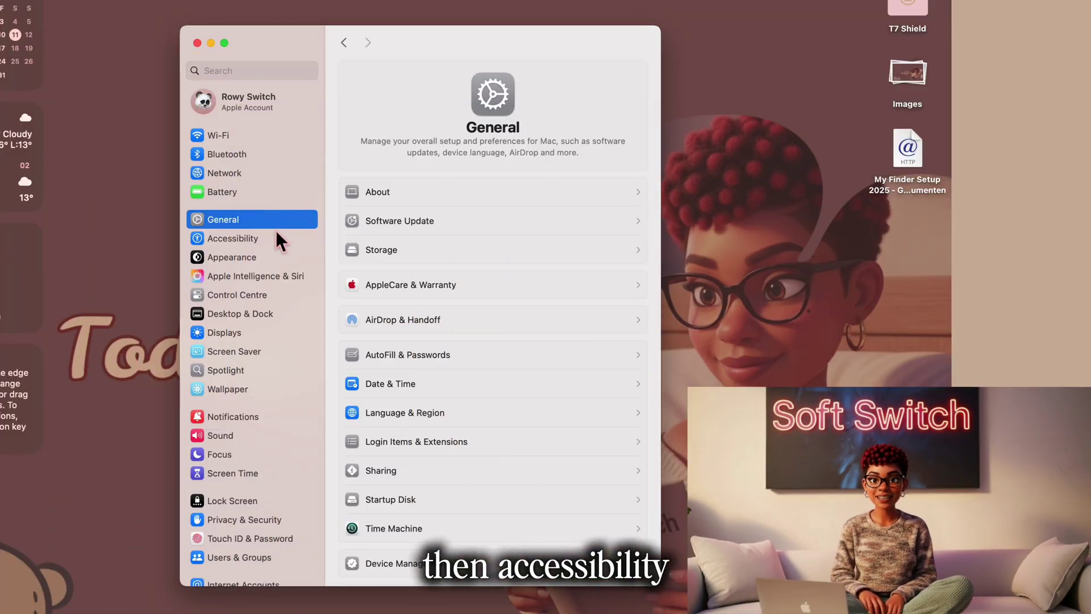
Enable trackpad dragging in the Accessibility pointer control settings, with the dragging style set to With Drag Lock
left_click(268, 237)
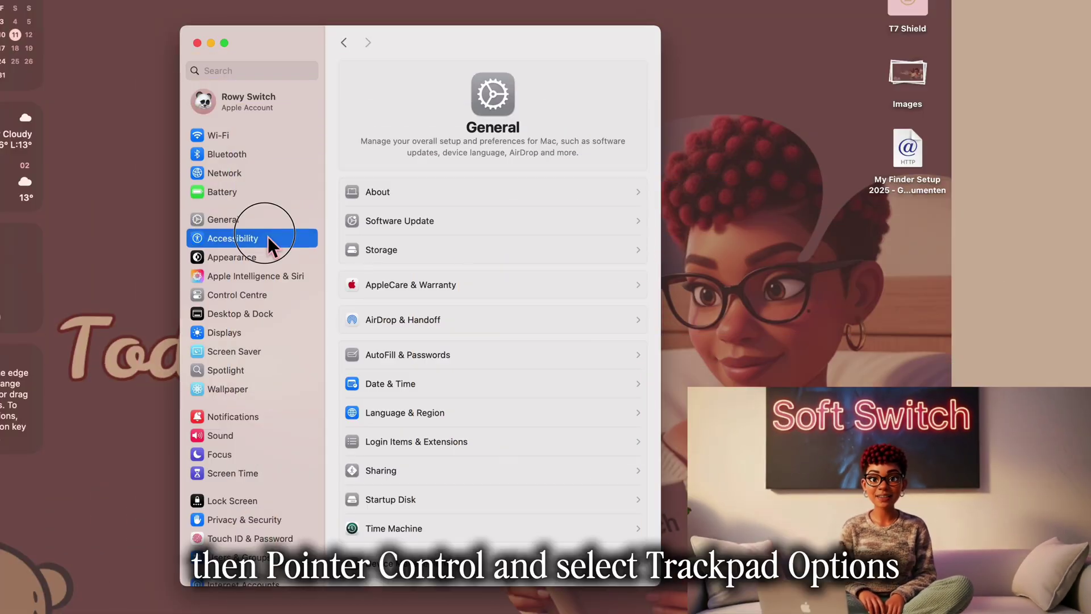
scroll(492, 231, "down", 5)
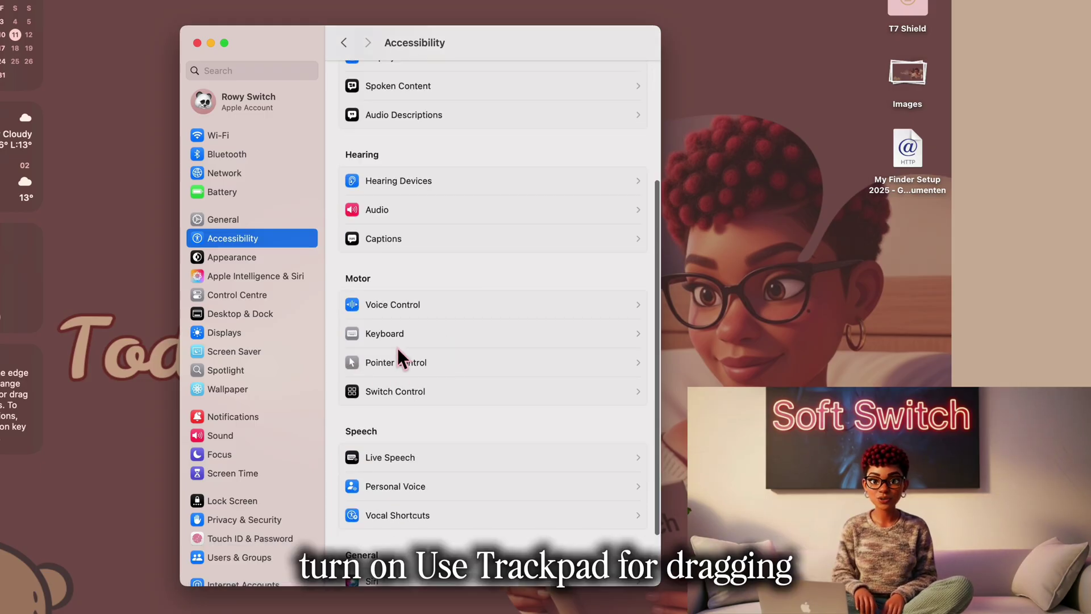
left_click(408, 363)
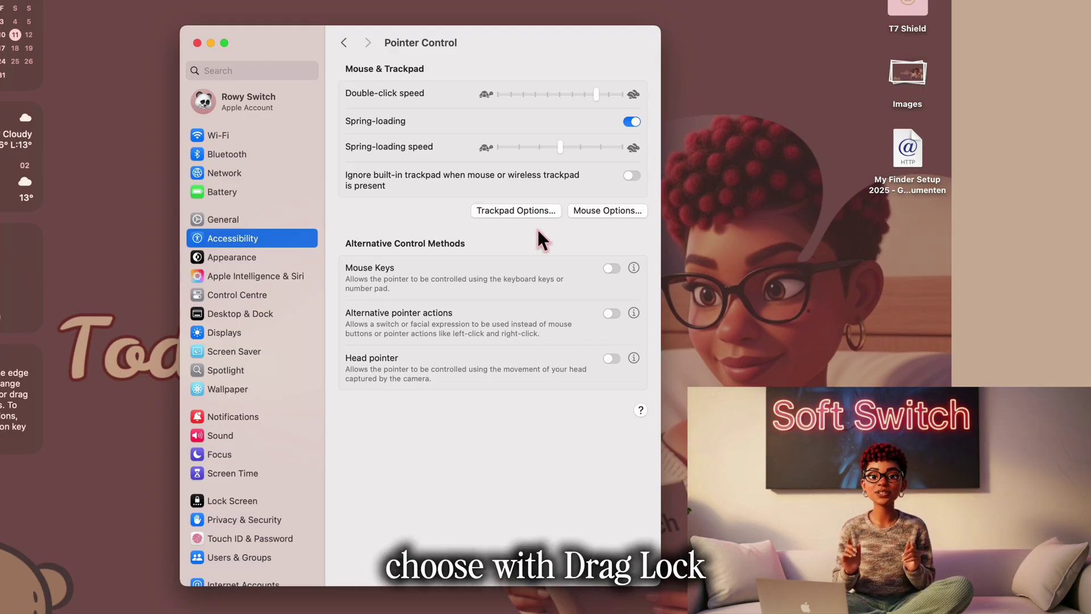
left_click(515, 212)
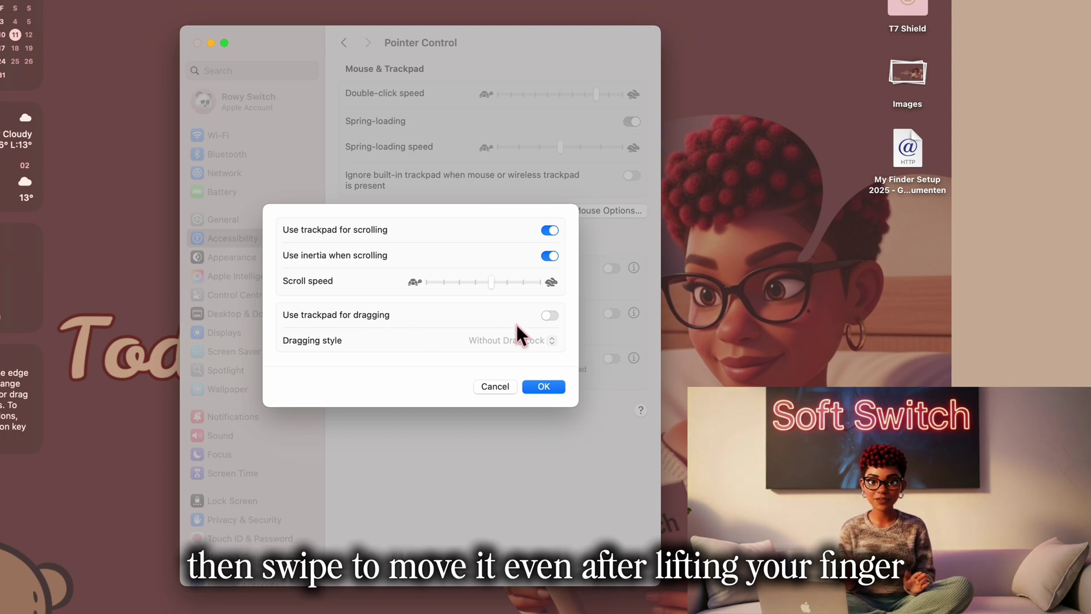
left_click(553, 319)
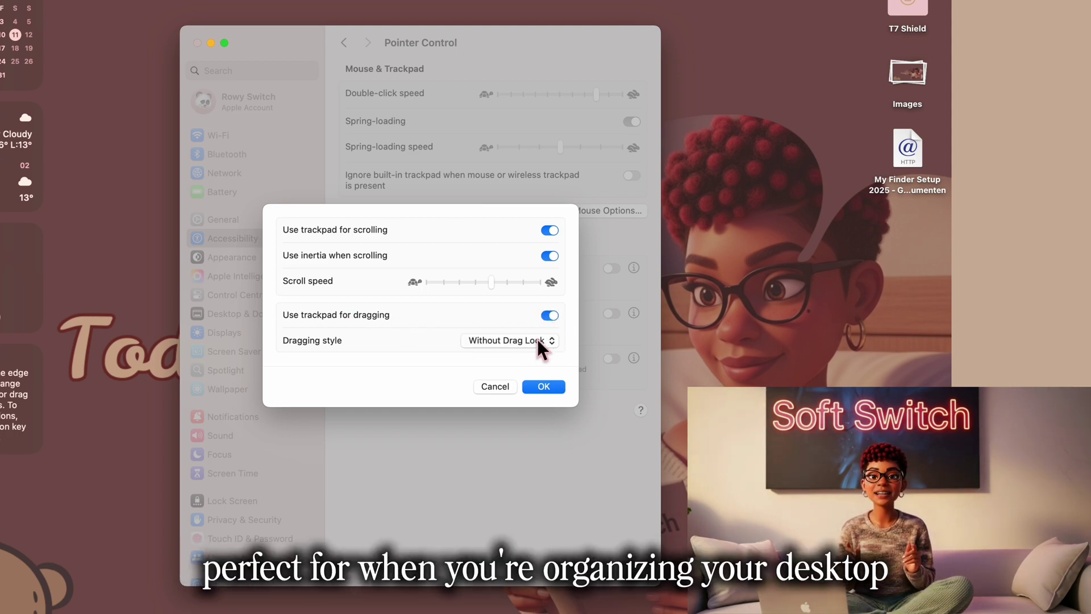
left_click(537, 340)
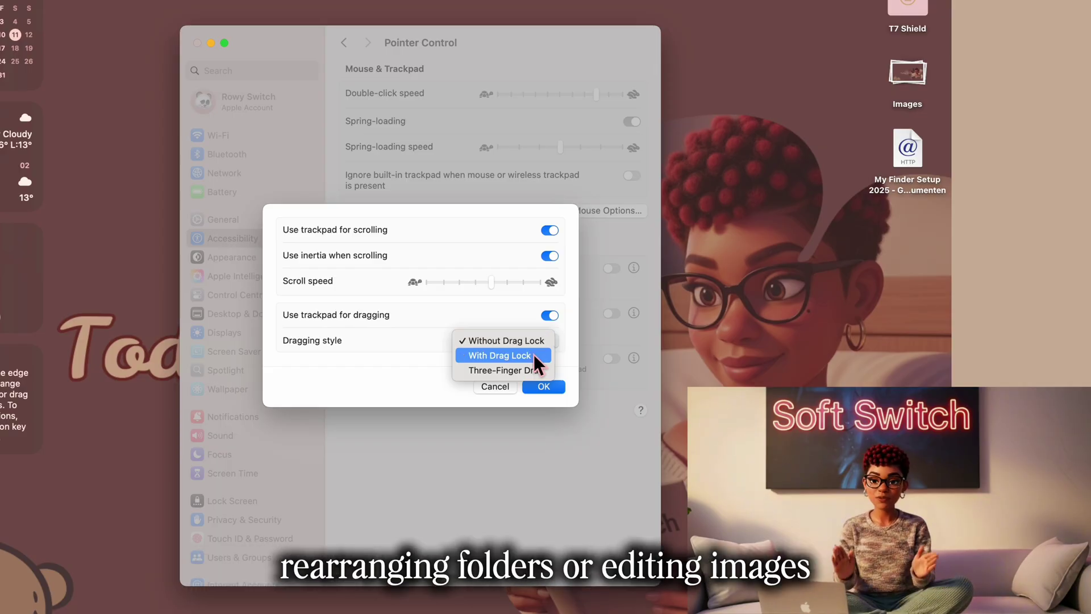
left_click(533, 356)
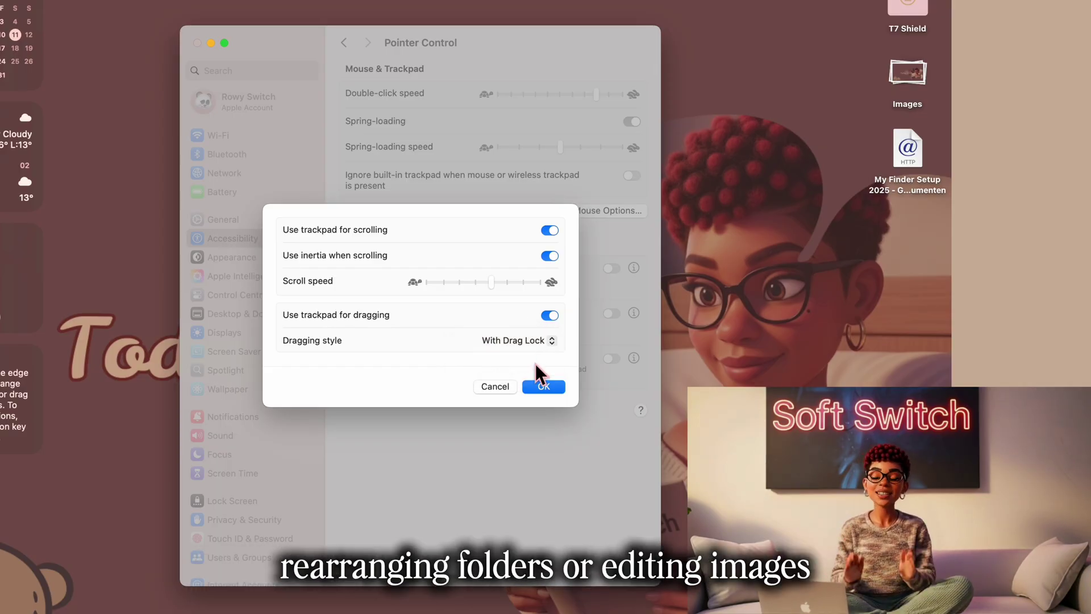
left_click(541, 386)
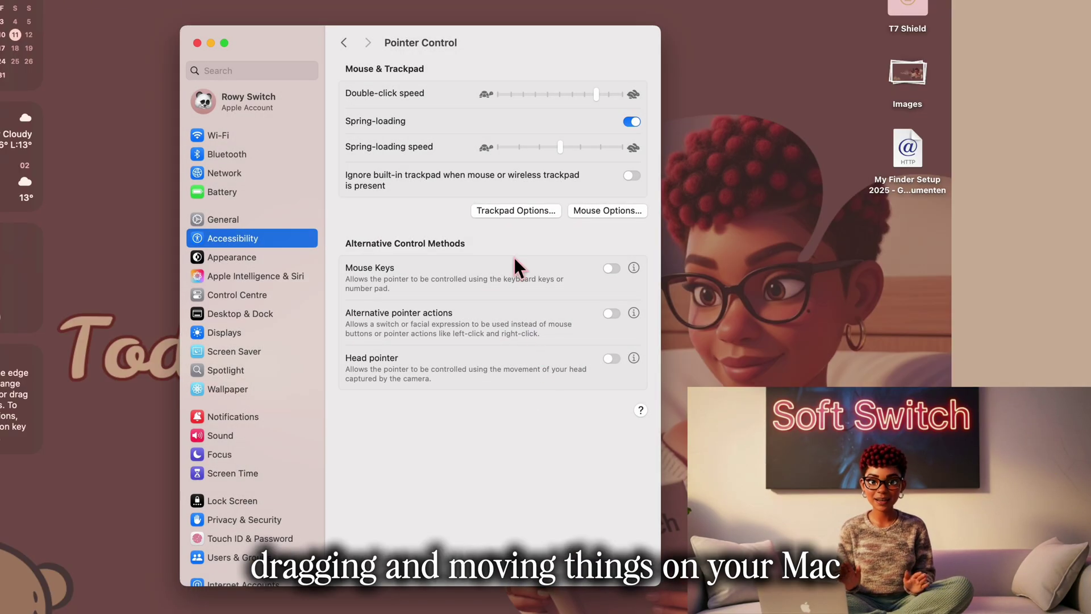
Try out drag lock by moving the settings window aside and dragging the T7 Shield, Images and My Finder Setup desktop items
left_click_drag(469, 49, 250, 86)
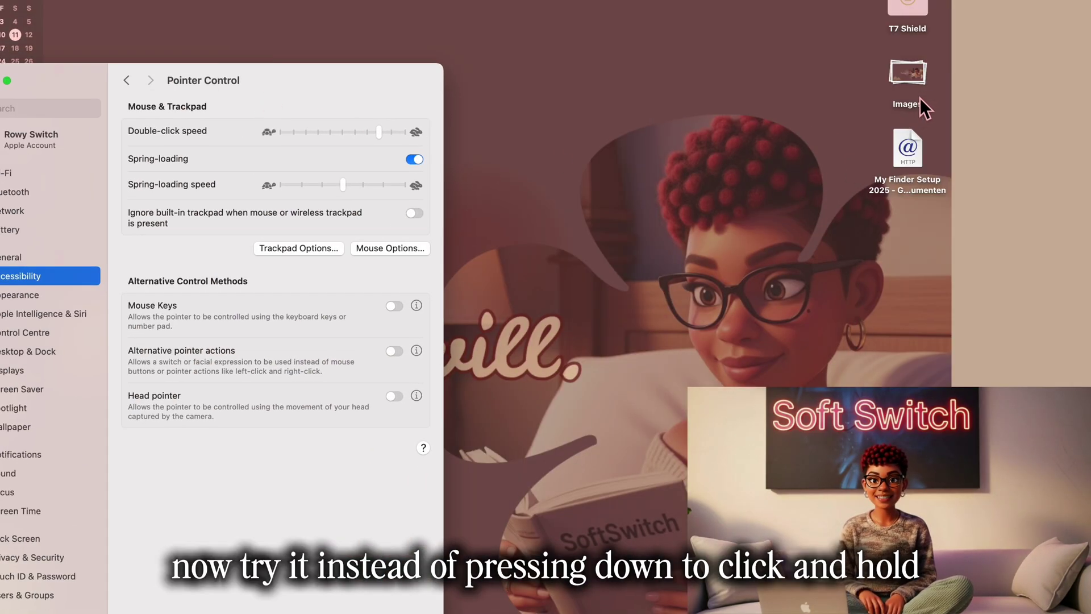
left_click_drag(911, 8, 773, 99)
left_click_drag(687, 209, 659, 87)
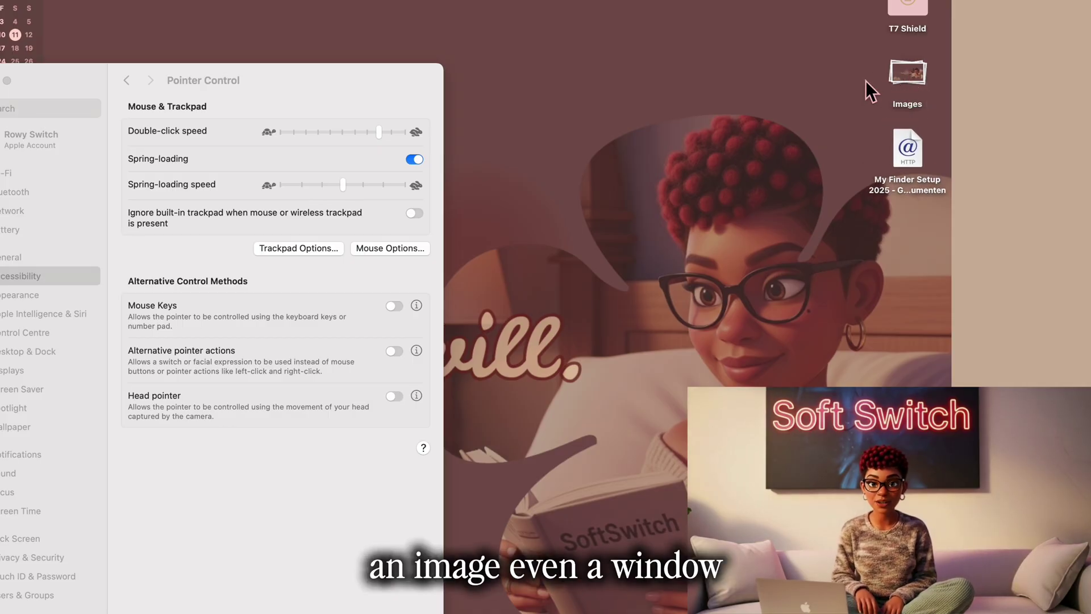
left_click_drag(896, 78, 520, 109)
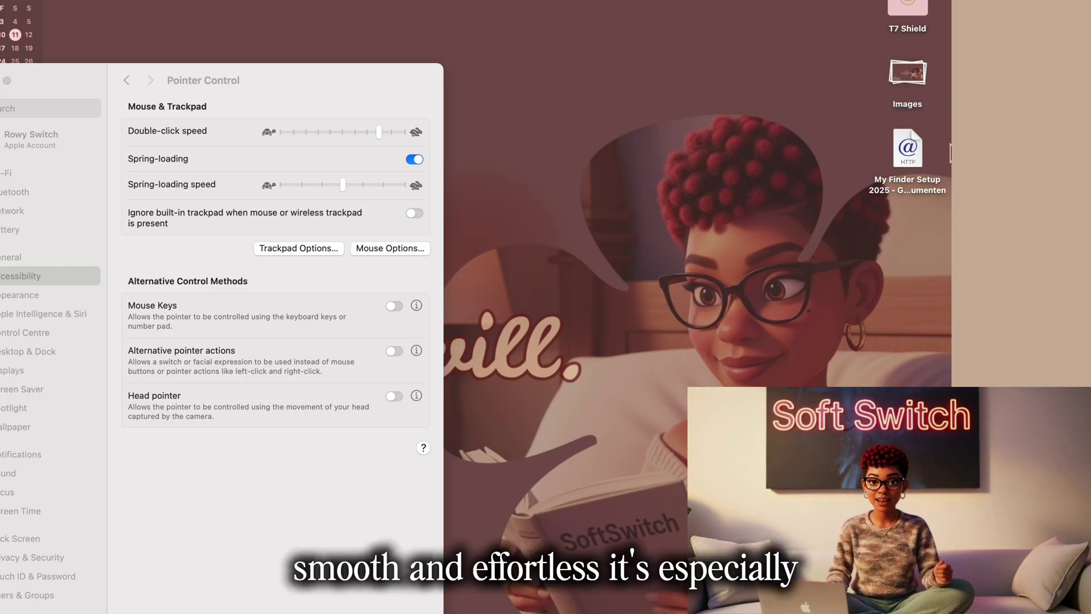
left_click_drag(919, 156, 505, 139)
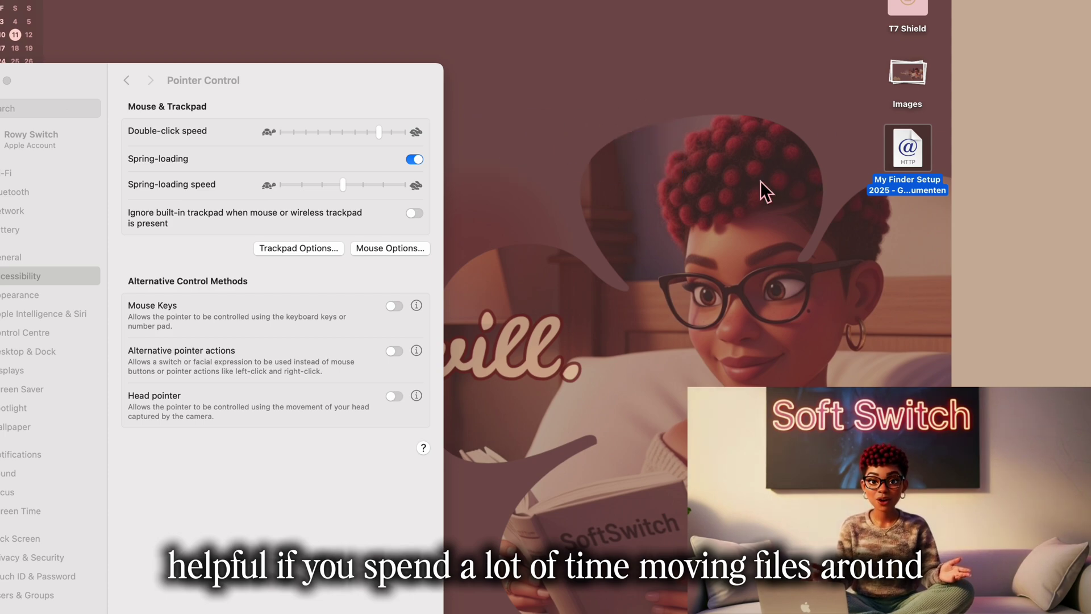
Move the settings window back across the desktop and try dragging the battery widget out of its place
left_click_drag(266, 88, 704, 30)
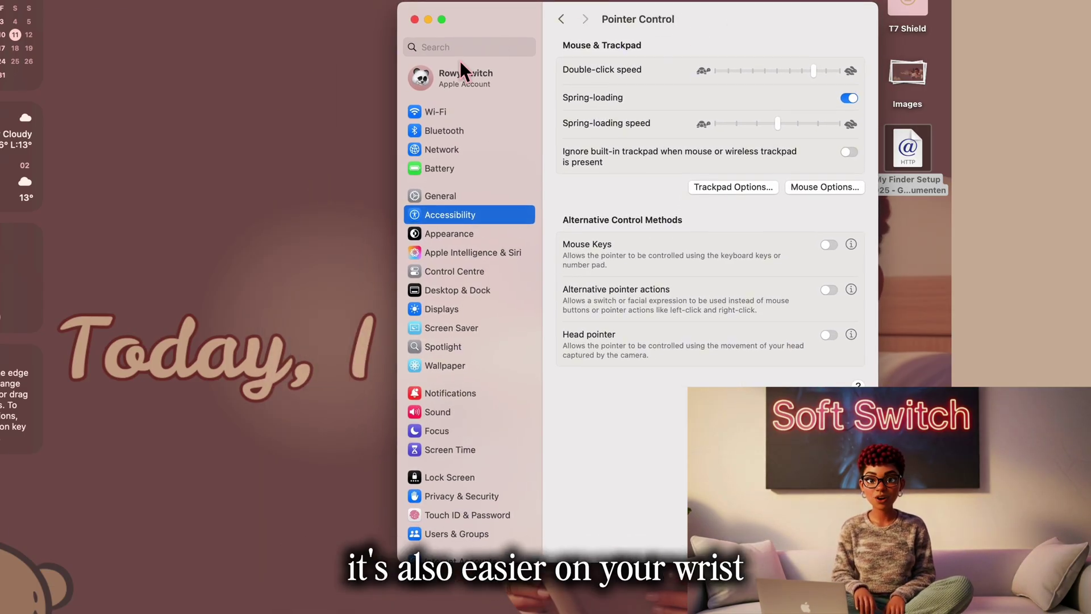
left_click_drag(638, 13, 621, 59)
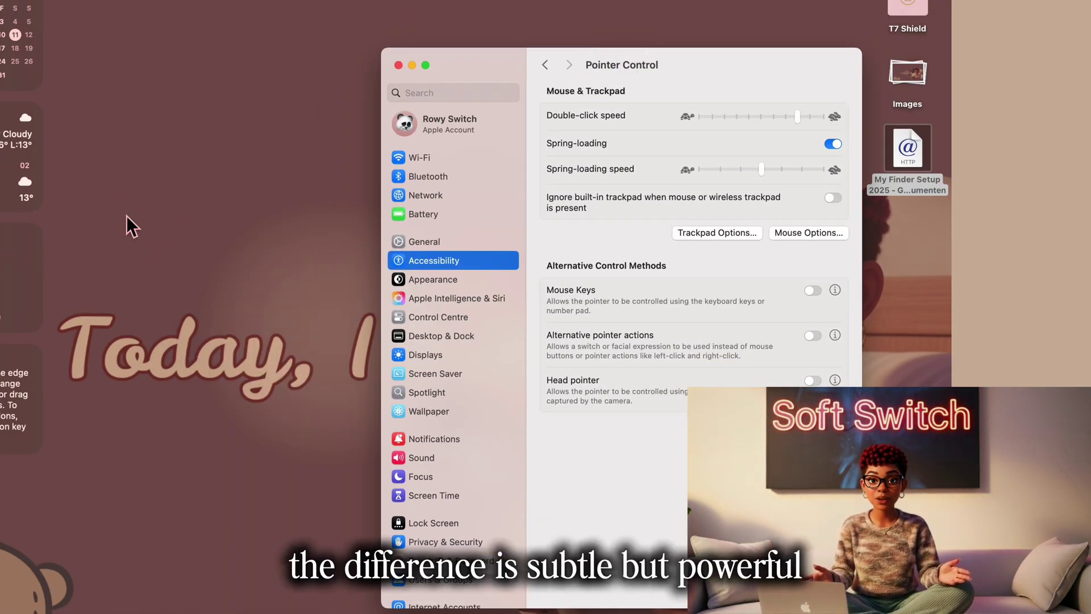
left_click_drag(14, 251, 247, 139)
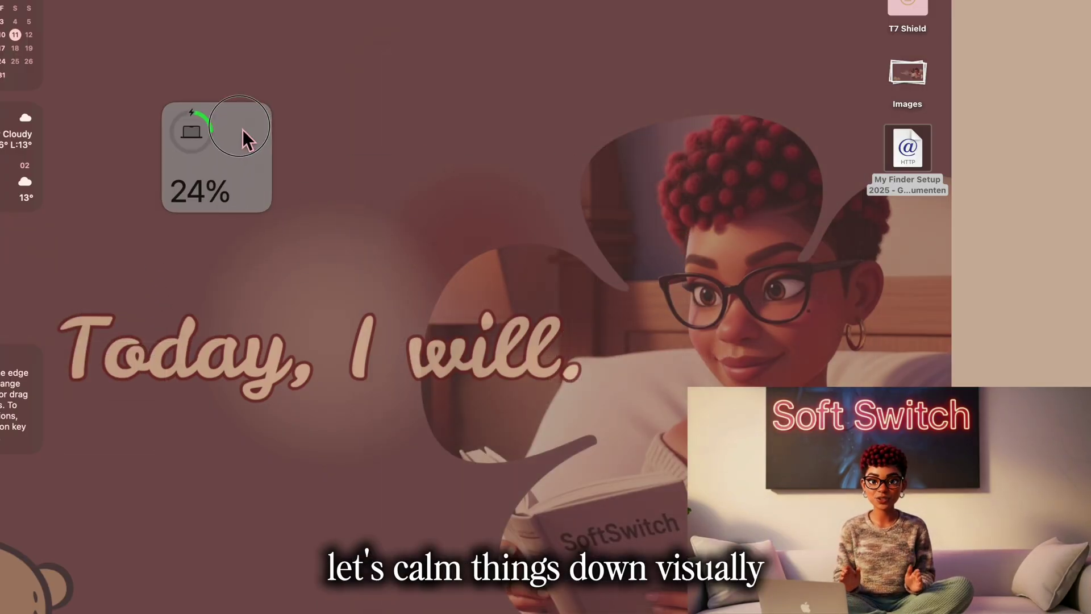
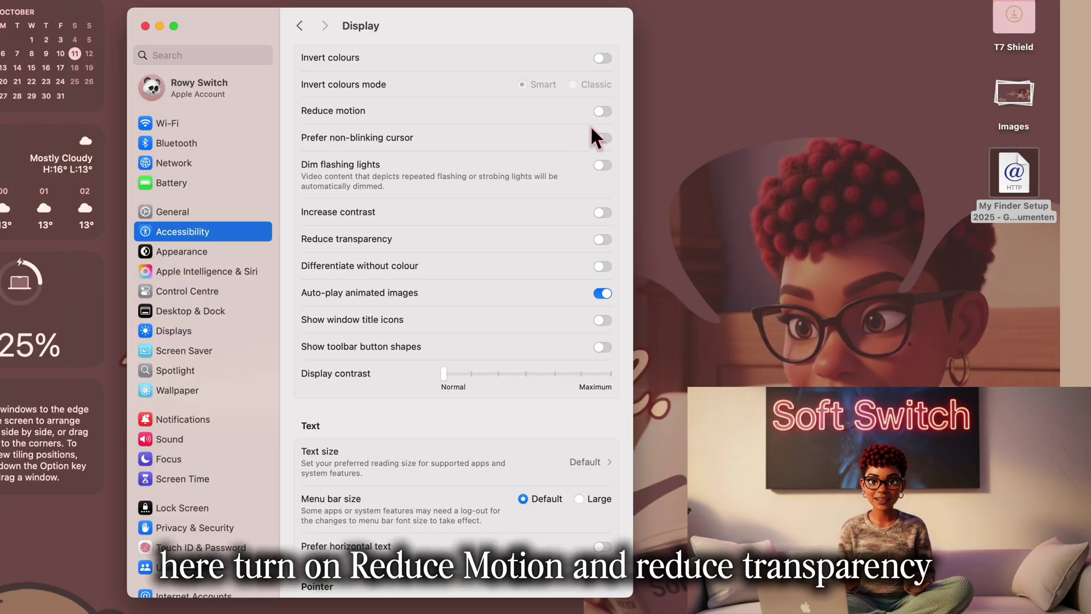
Turn on Reduce motion and Reduce transparency in the Accessibility display settings, switching transparency reduction off and on once to compare
left_click(661, 122)
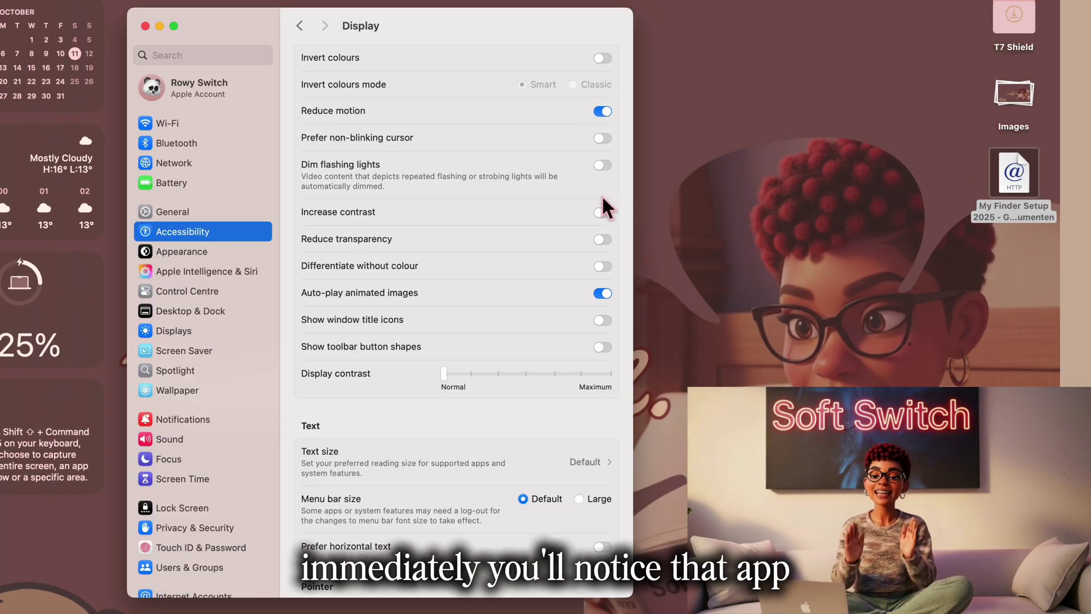
left_click(602, 238)
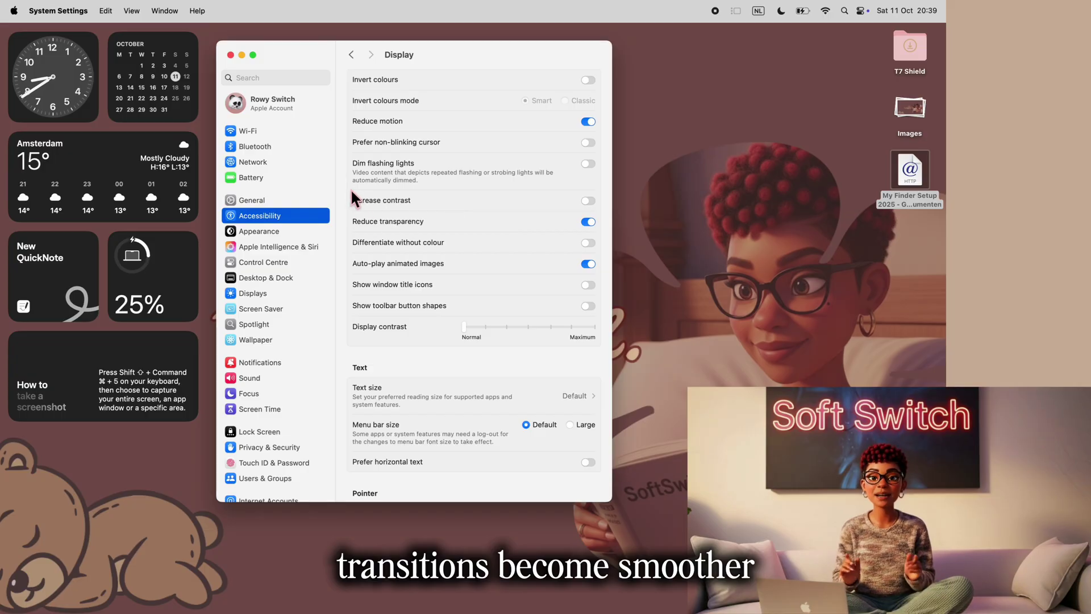
left_click(592, 221)
left_click(592, 221)
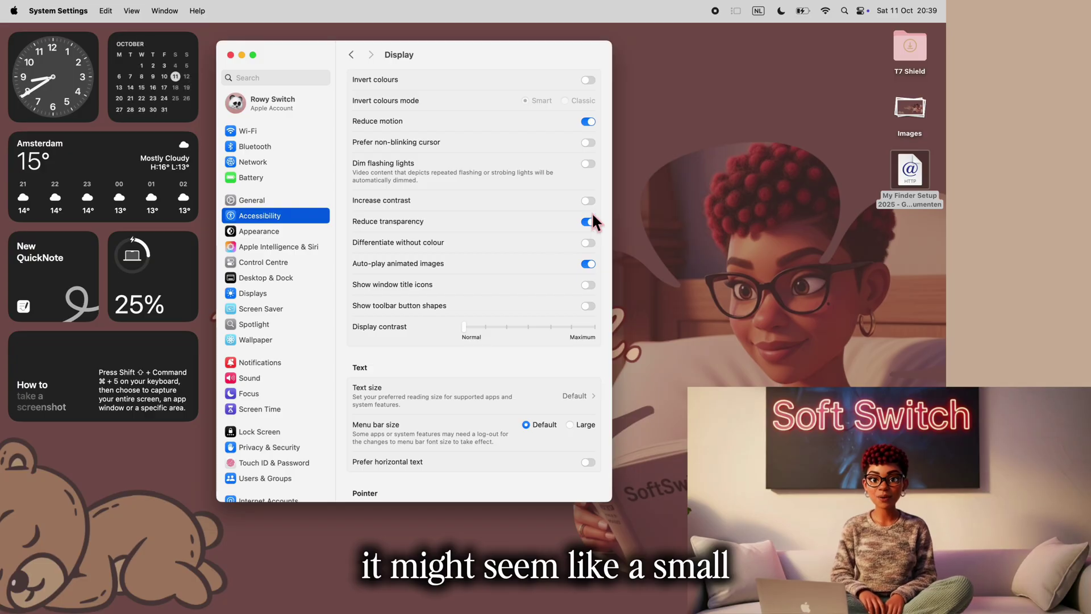
Try out the reduced motion by closing the System Settings window and reopening System Settings
left_click(592, 125)
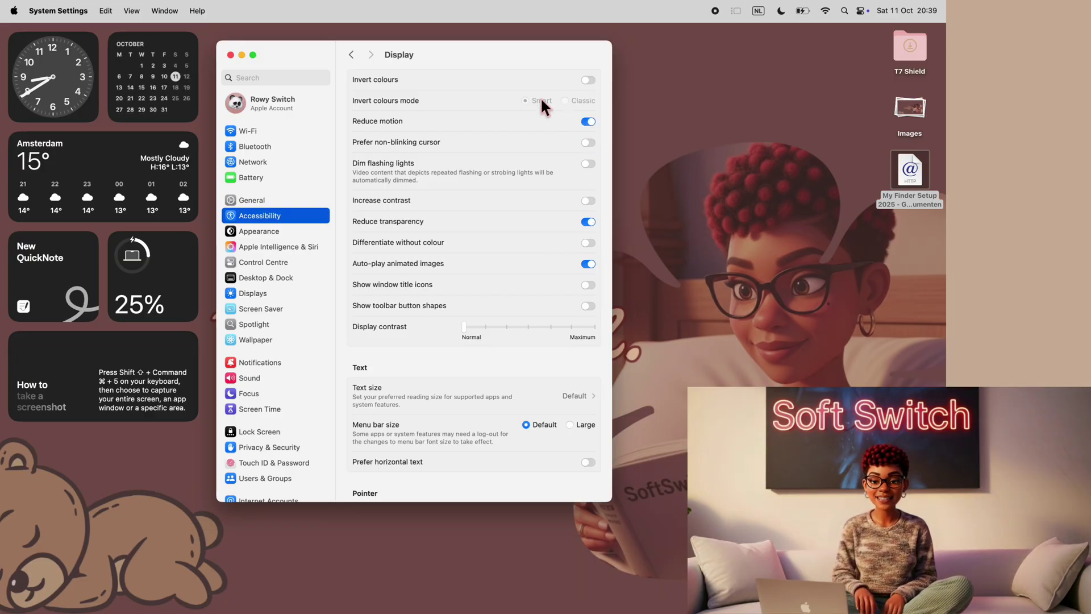
left_click(230, 56)
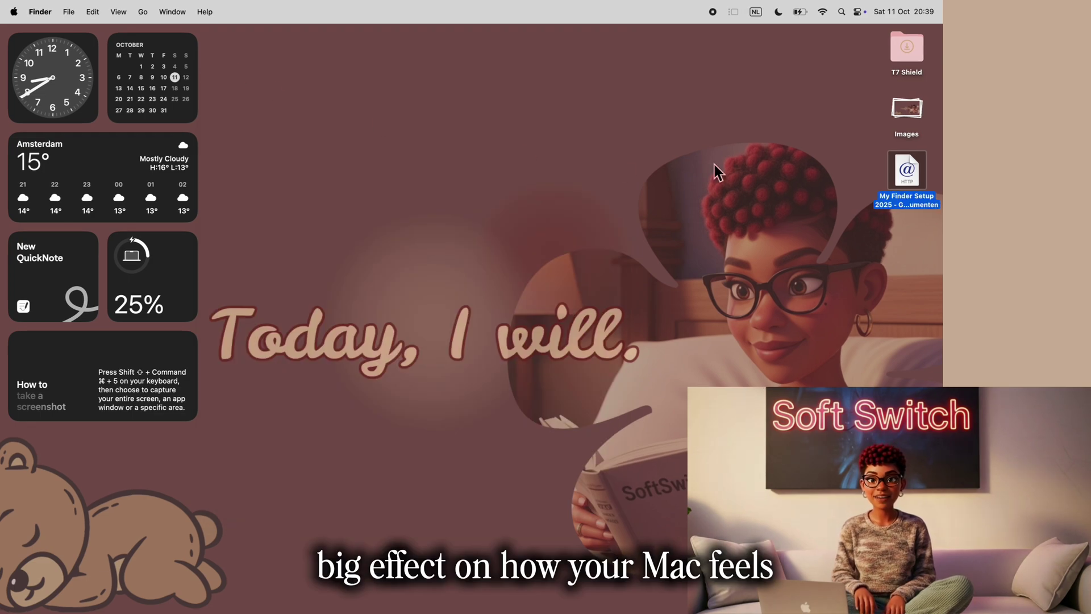
left_click(921, 115)
mouse_move(394, 611)
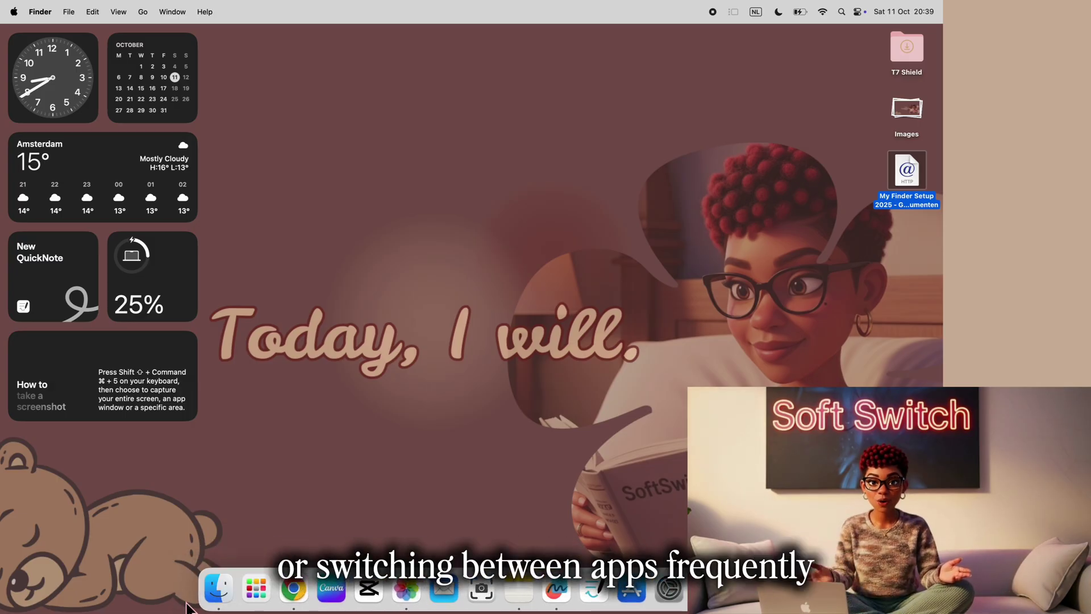
left_click(685, 594)
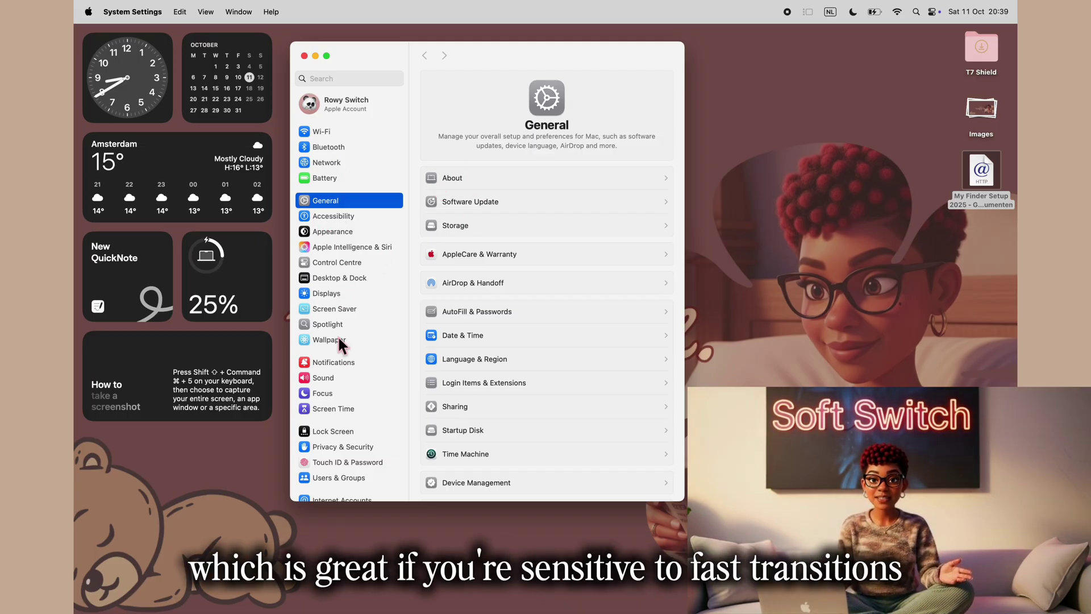
Compare the app-switching transitions by bringing up Chrome, Finder and Launchpad, and dismiss Launchpad
mouse_move(478, 597)
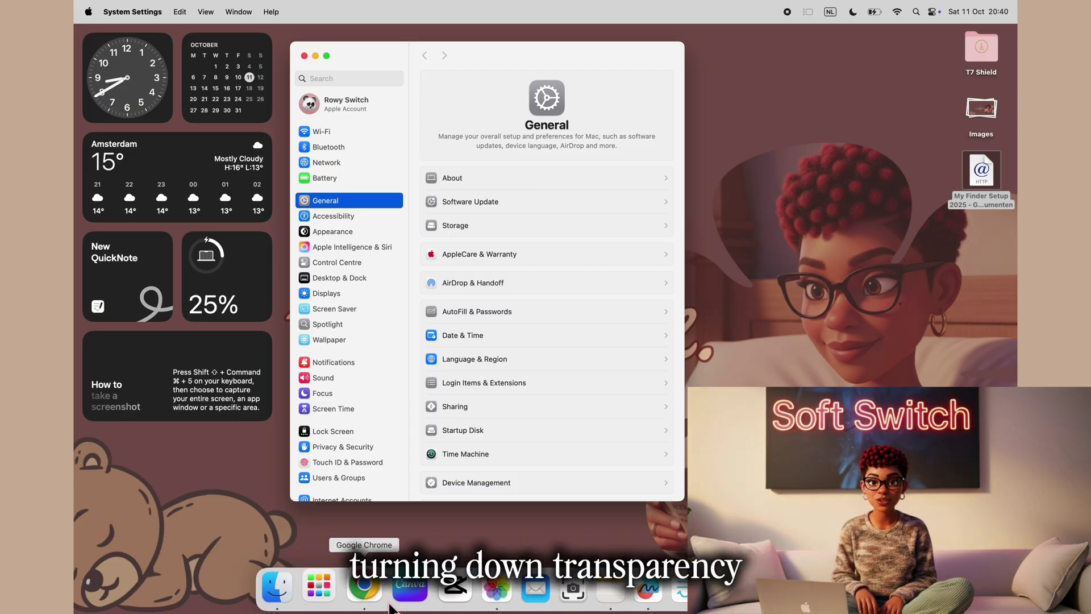
left_click(379, 590)
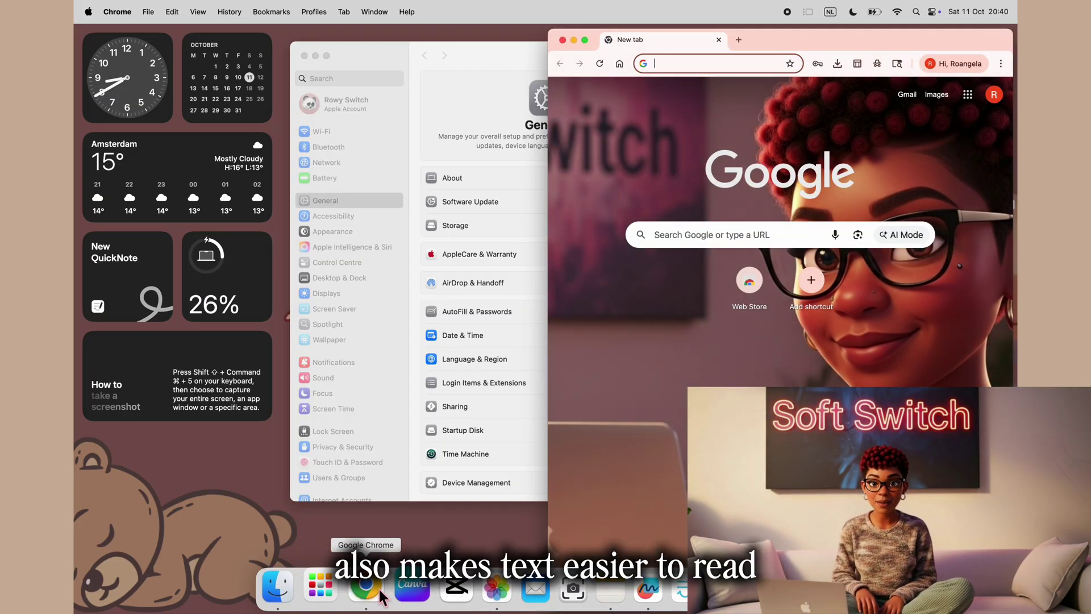
left_click(293, 594)
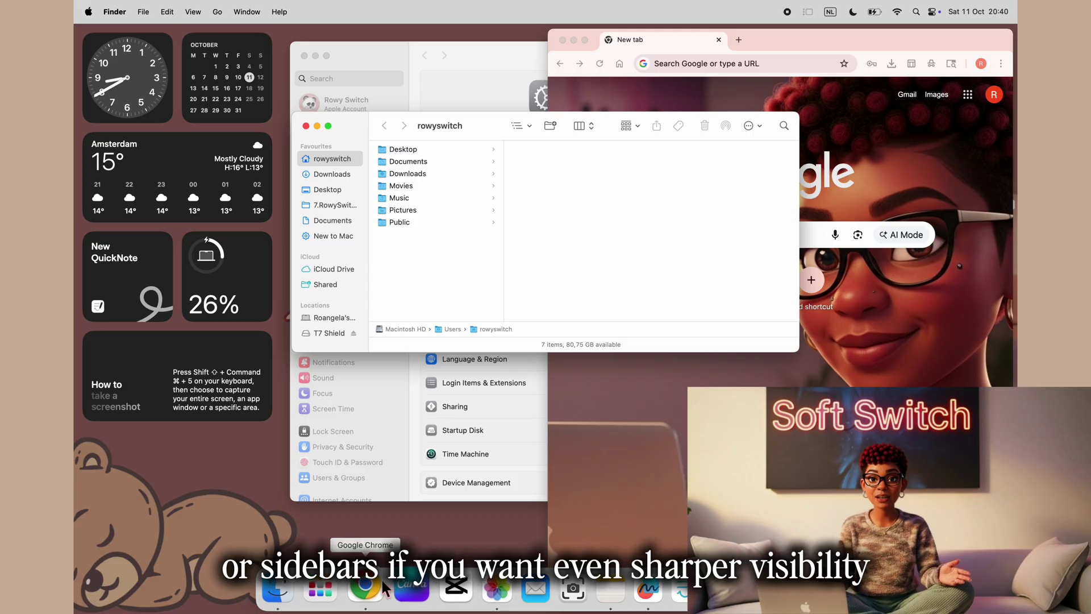
left_click(329, 592)
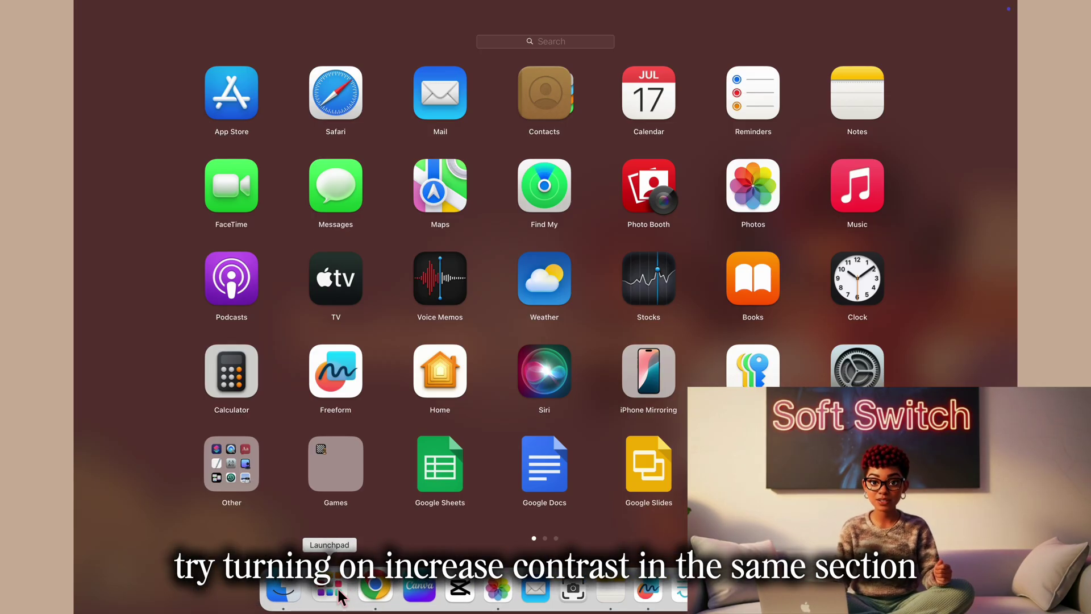
left_click(339, 594)
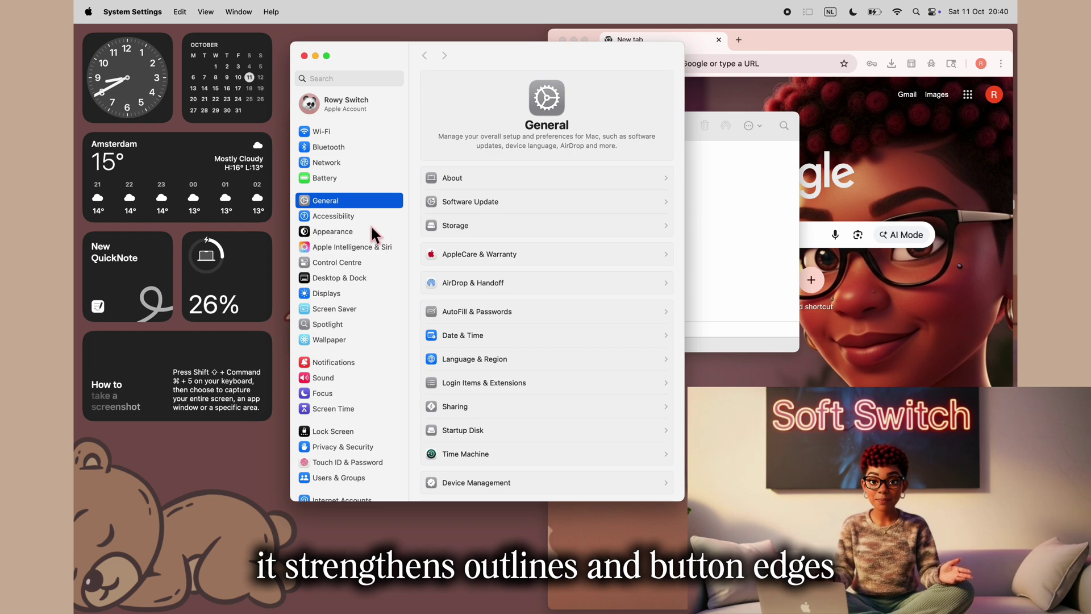
Try out Increase contrast in the Accessibility display settings, minimising the settings and Finder windows to compare, and turn it off again
left_click(366, 220)
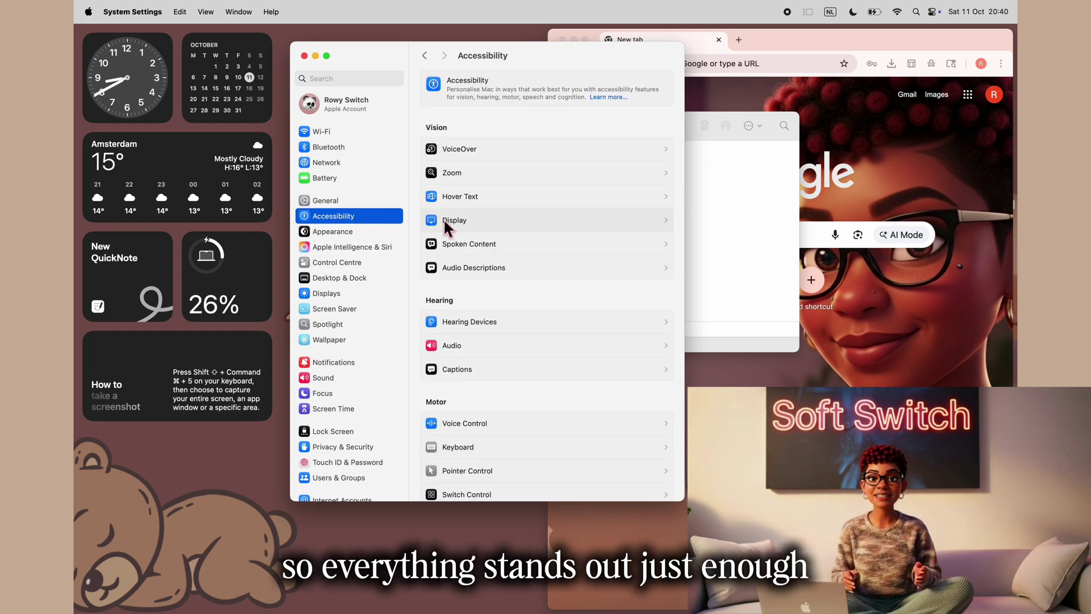
left_click(444, 226)
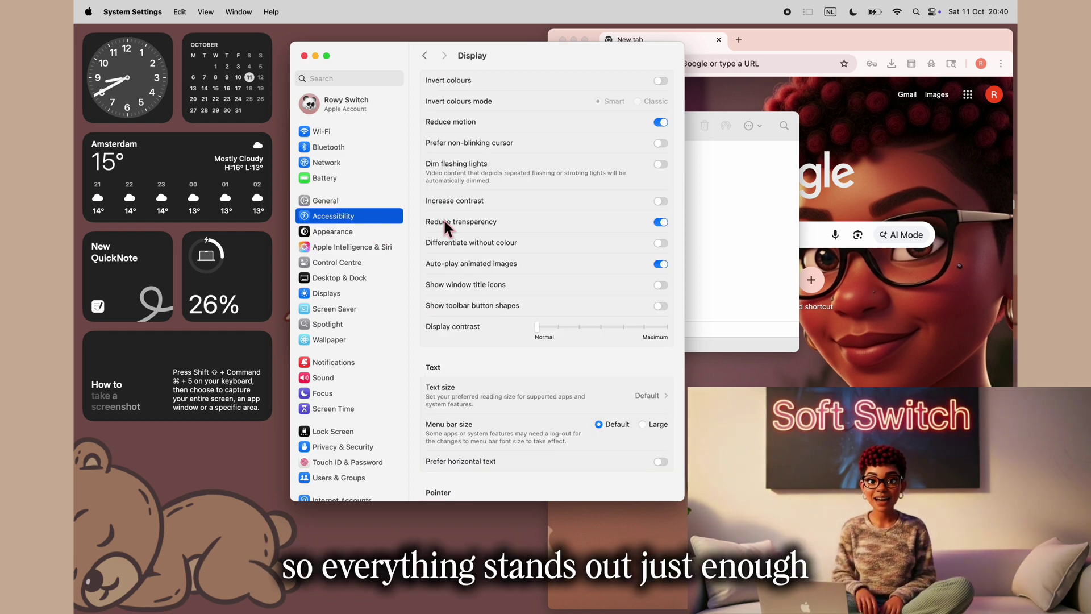
left_click(662, 200)
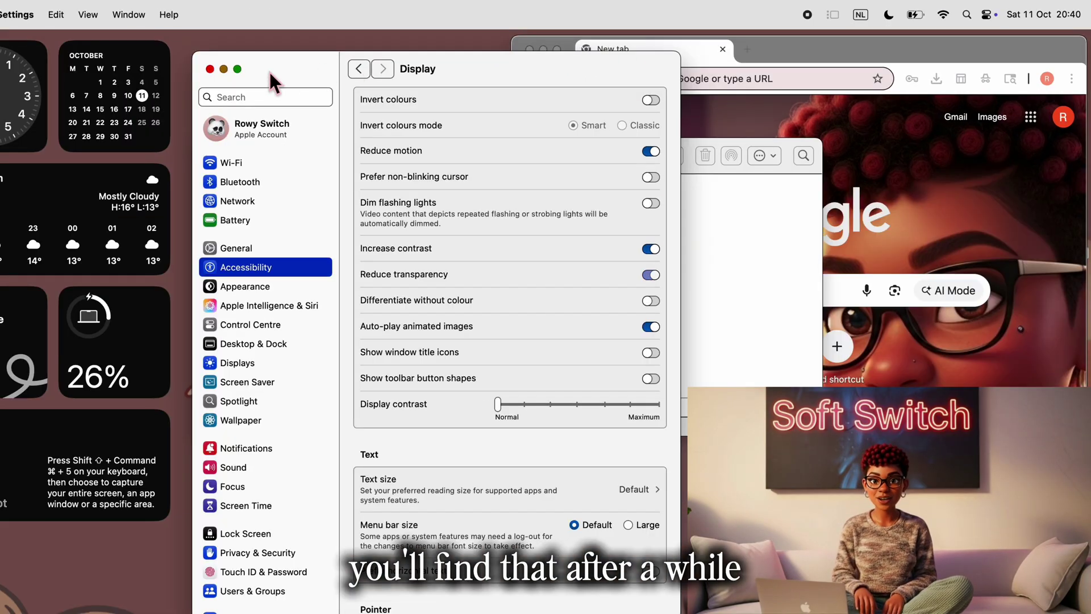
left_click(316, 57)
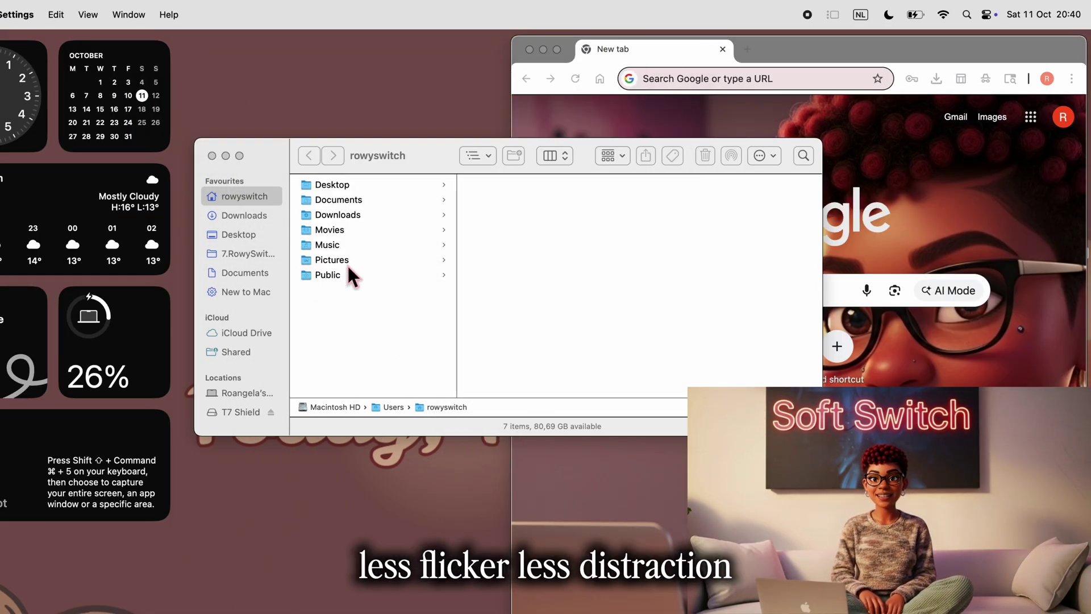
left_click(225, 156)
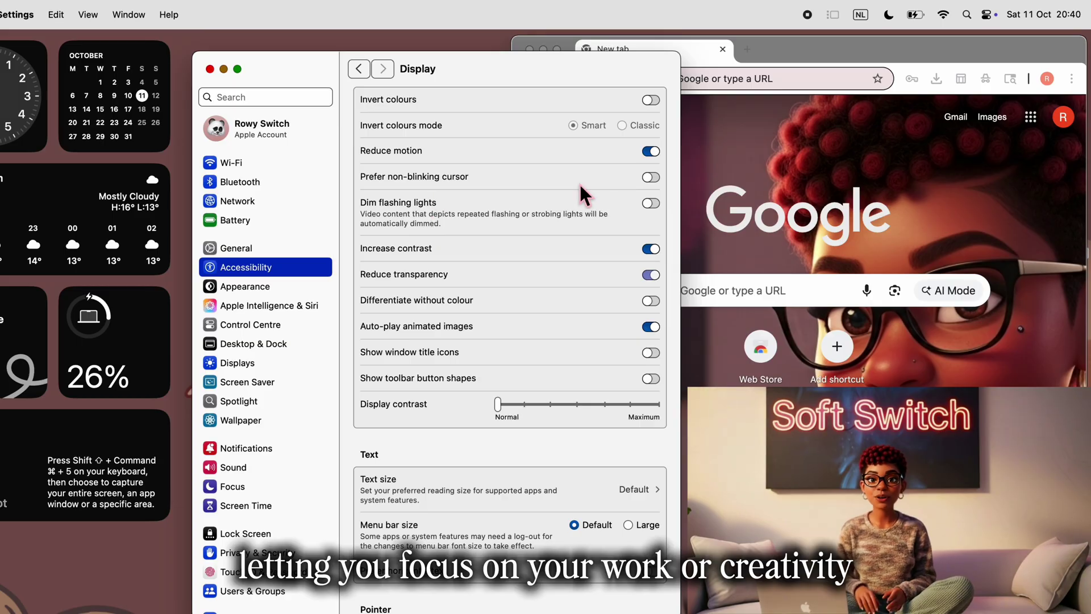
left_click(651, 250)
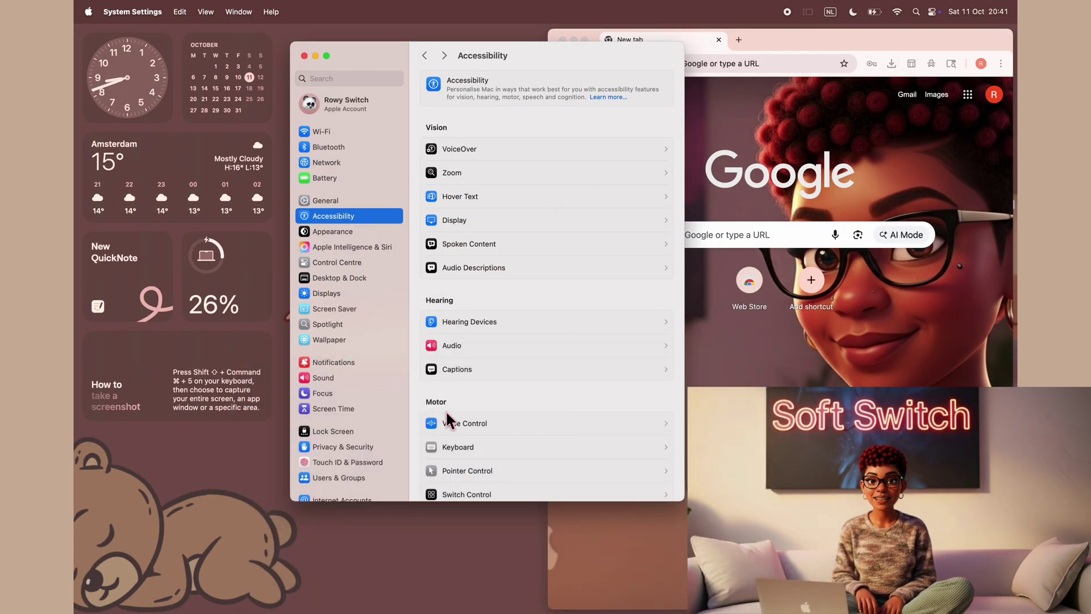
Turn on Voice Control in the Accessibility settings and authorise the change with the administrator's username and password
left_click(470, 421)
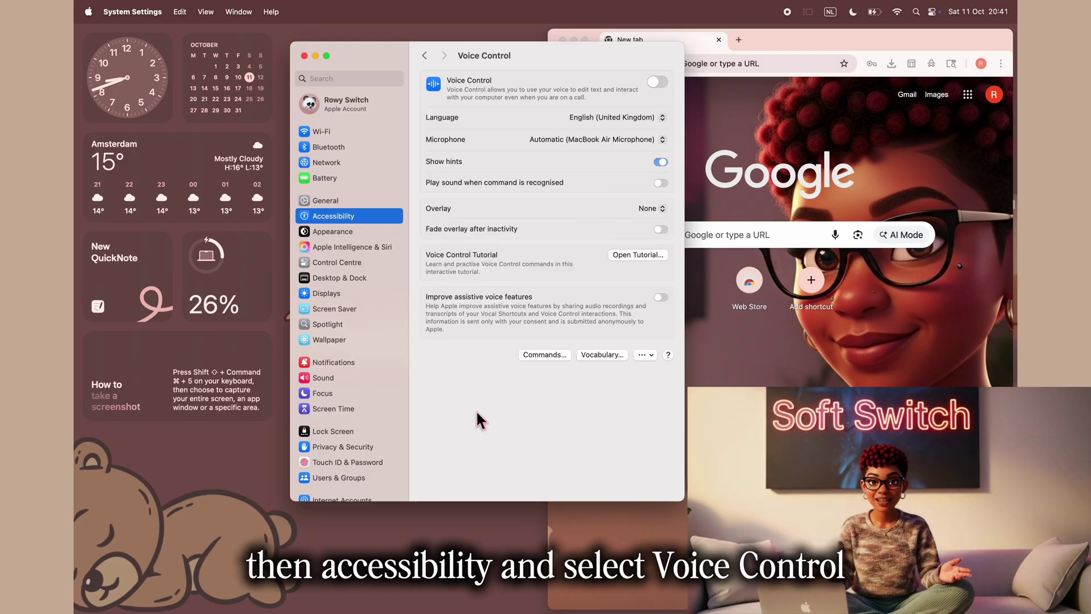
left_click(656, 82)
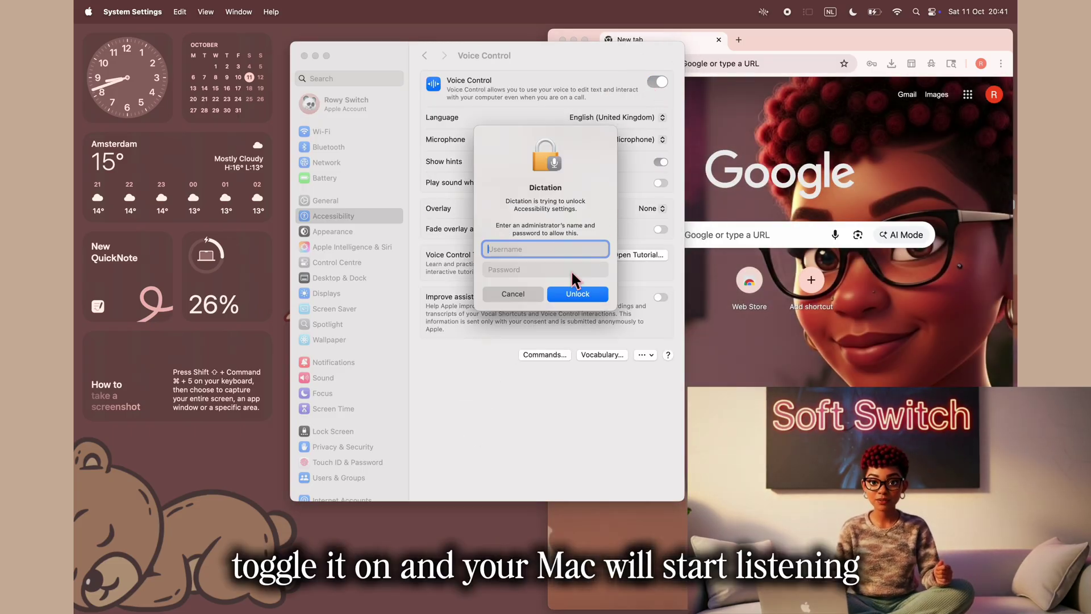
type("roangela")
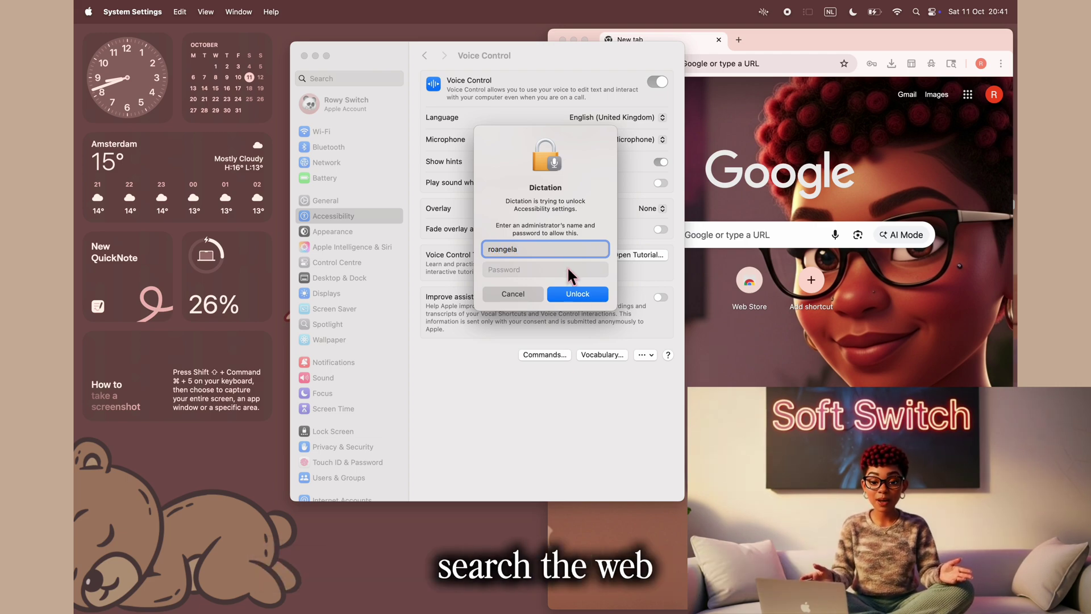
left_click(567, 268)
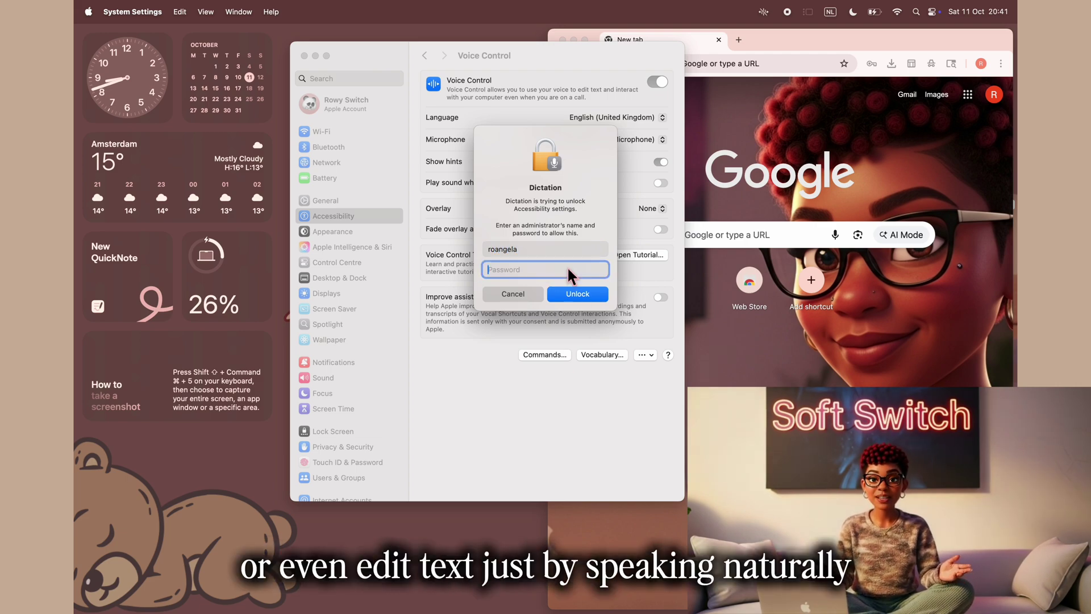
type("*****")
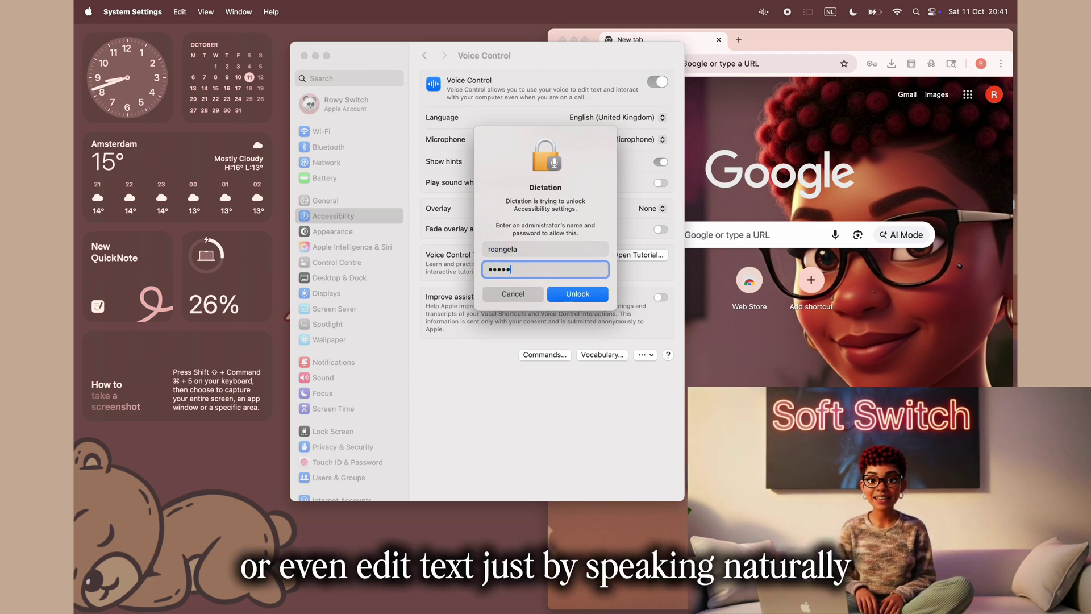
type("***")
key("Return")
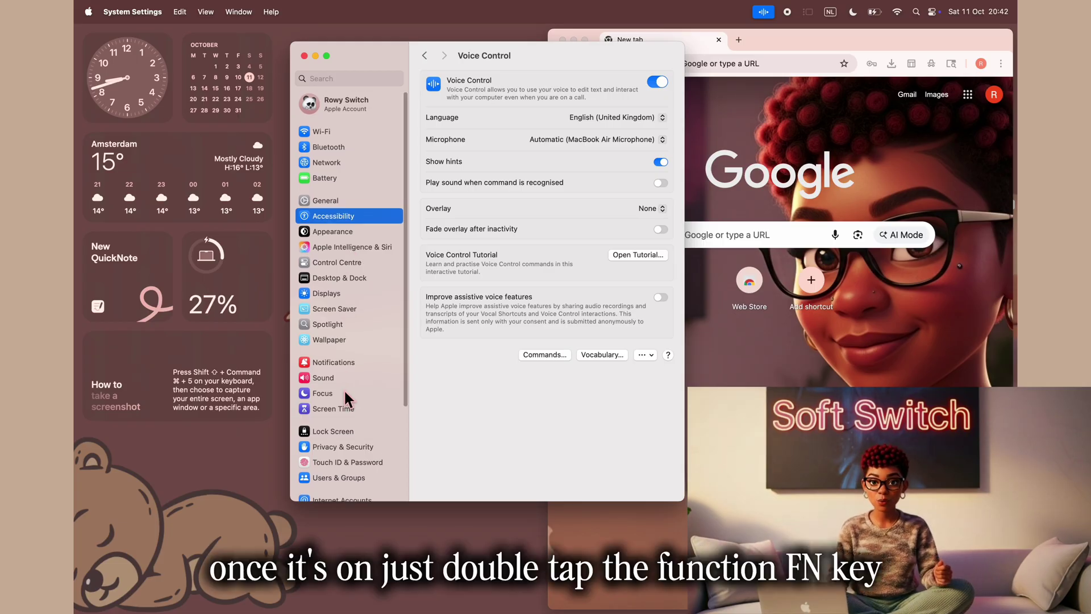
Enable Dictation in the Keyboard settings without sharing audio recordings, and quit System Settings
scroll(345, 391, "down", 4)
left_click(334, 458)
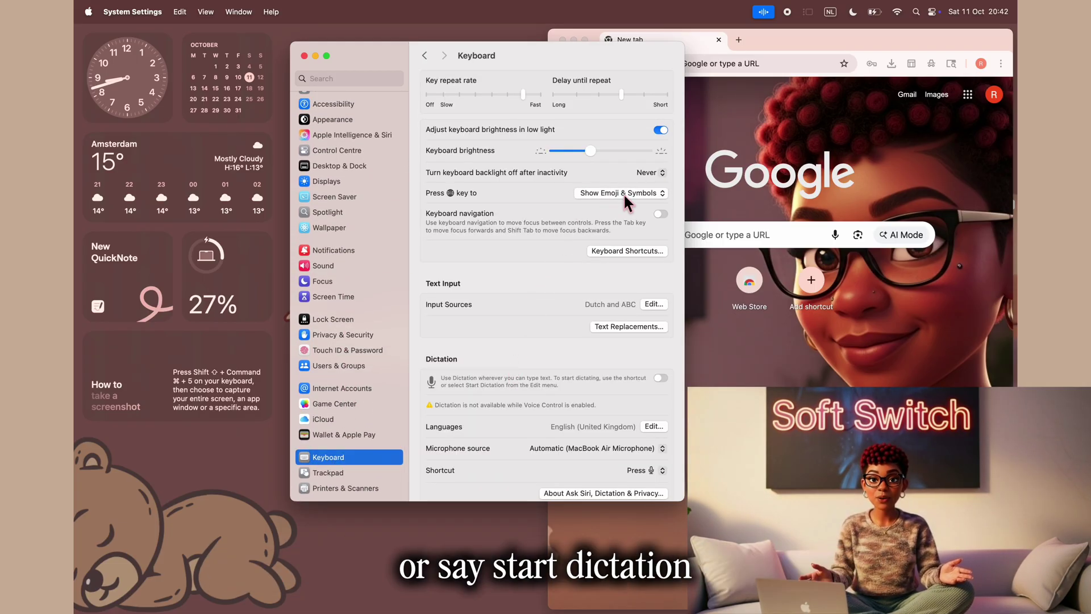
left_click(663, 382)
left_click(532, 299)
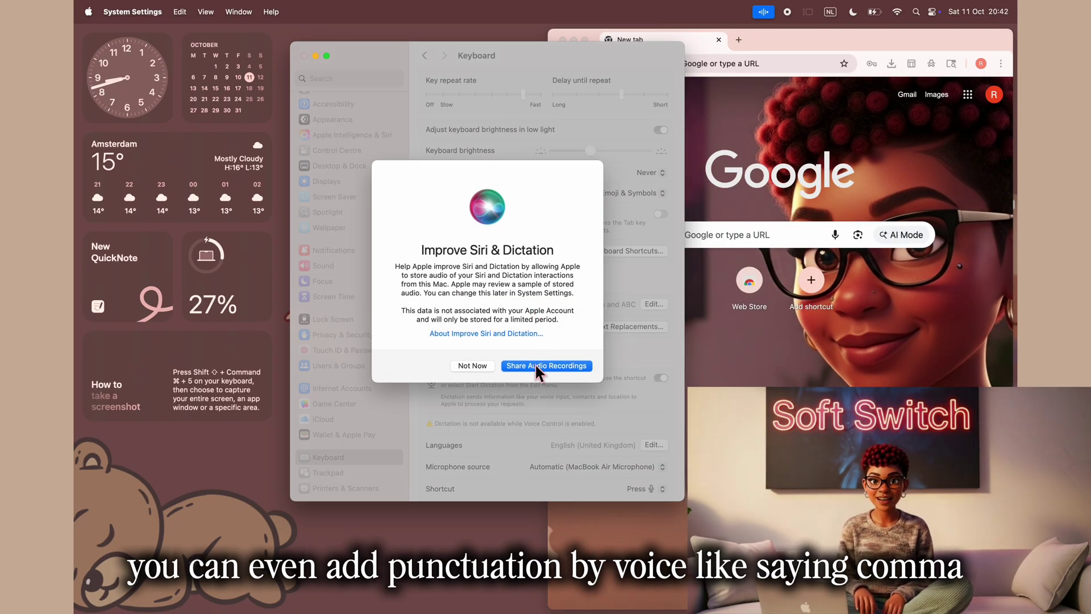
left_click(485, 370)
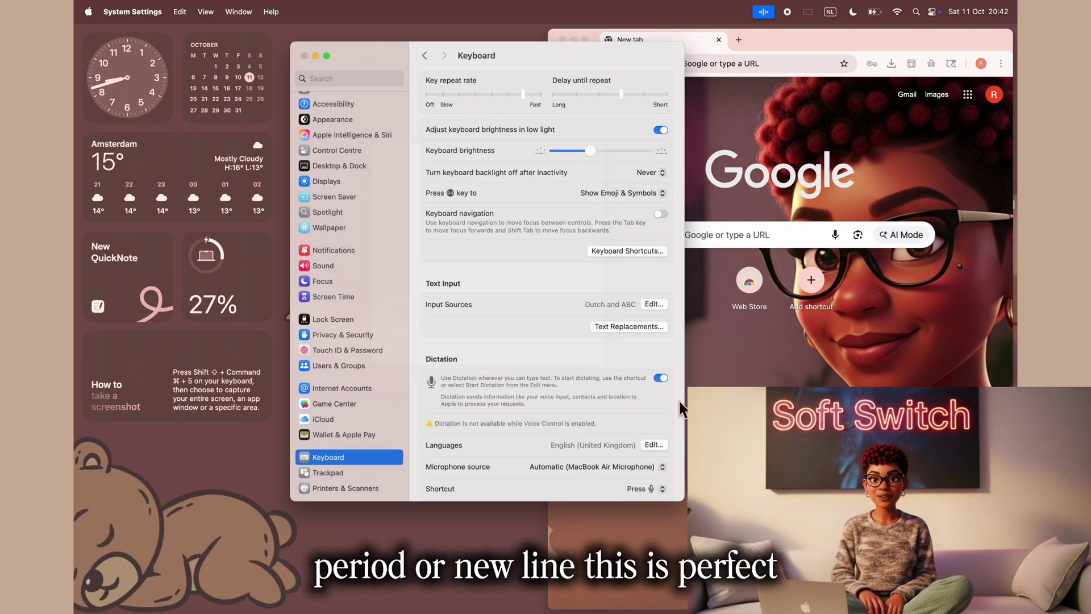
key("super+q")
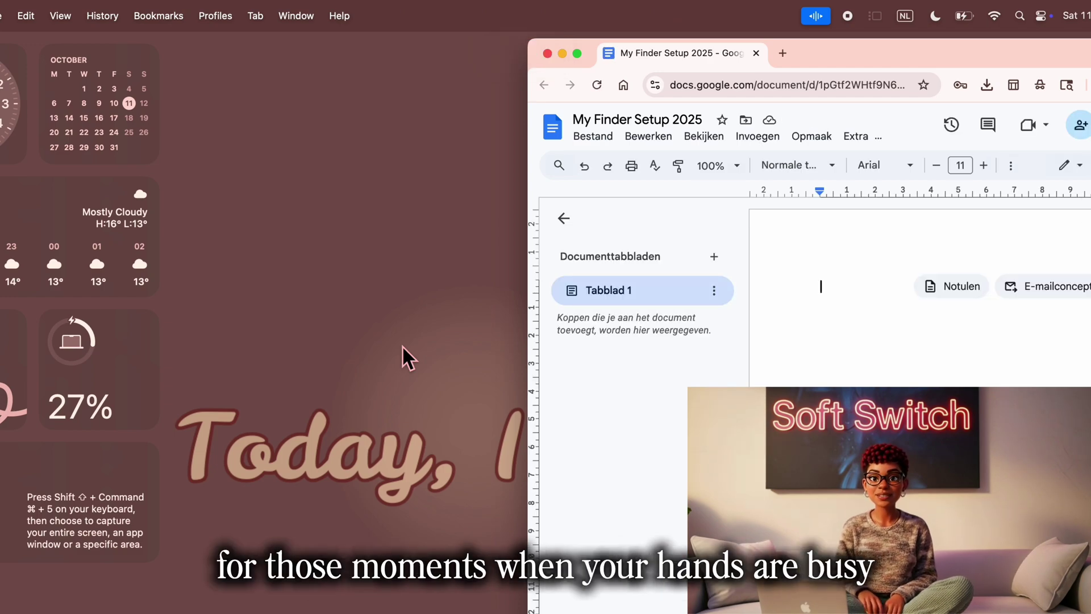
Switch to Notes and write "Can you help me write a note I'm thinking about yesterday" in the new note
type("Open app Notes")
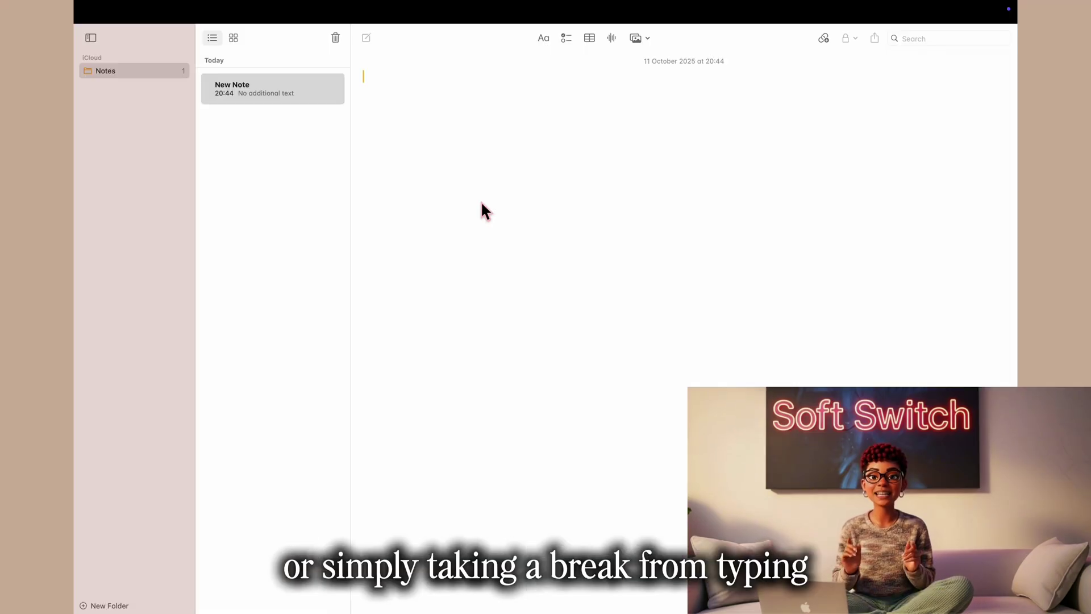
type("Can you help me write a note")
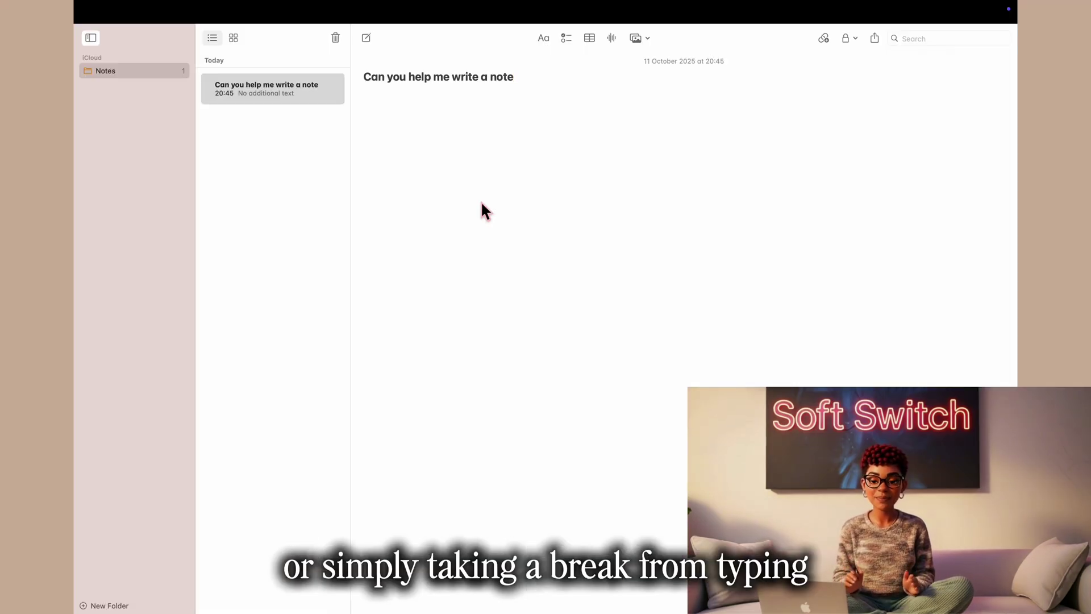
type(" I'm thinking about yesterday")
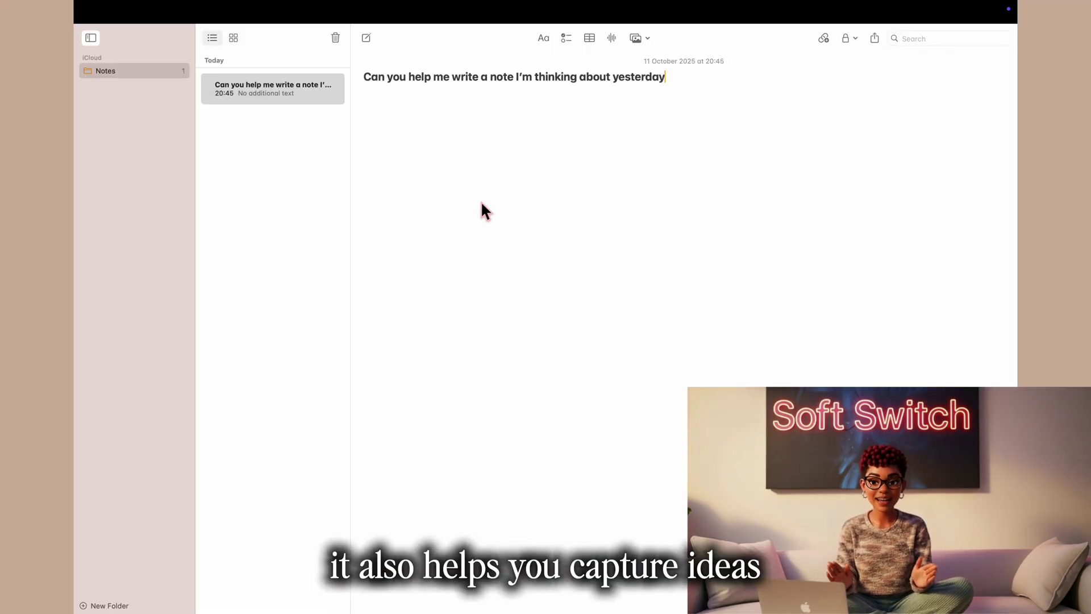
Continue the note's text with "I'm not sure how to deal with all this information thank you that's it Point, that."
type(" I'm not sure how to deal with all this information")
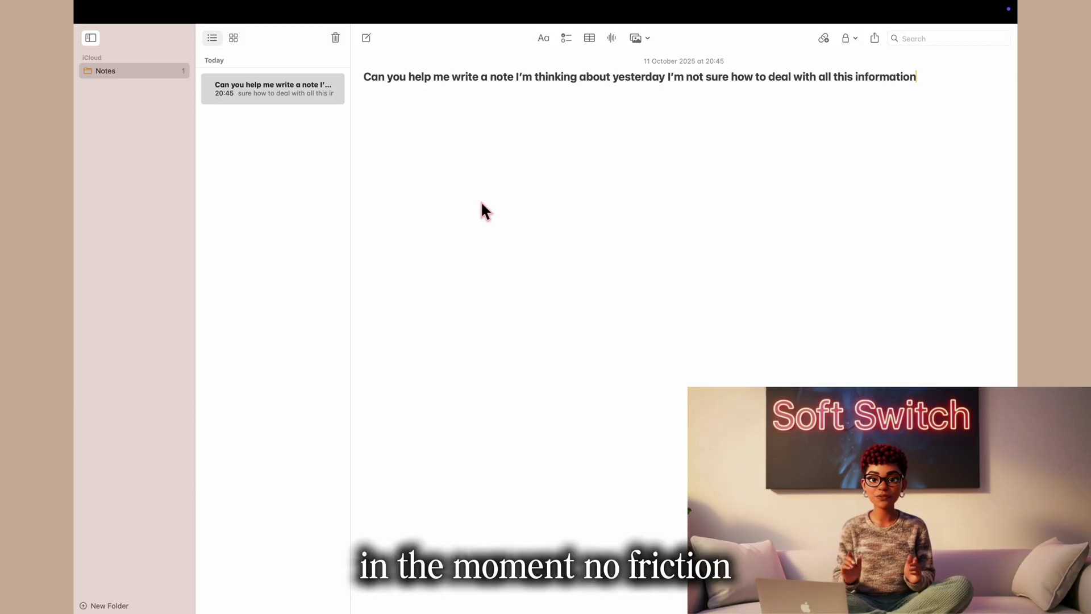
type(" thank you that's it")
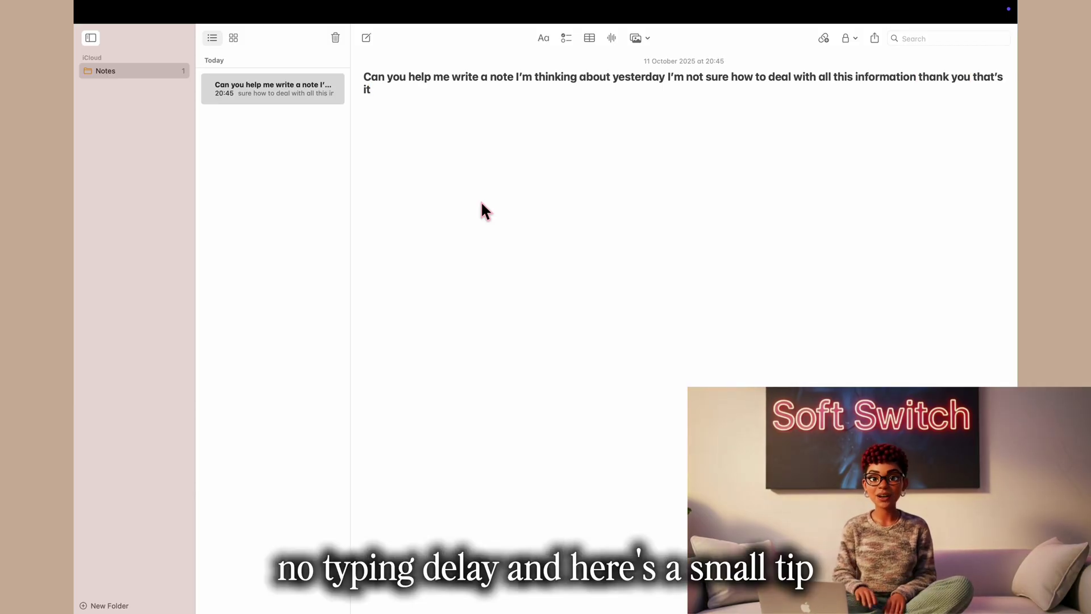
type(" Point, that.")
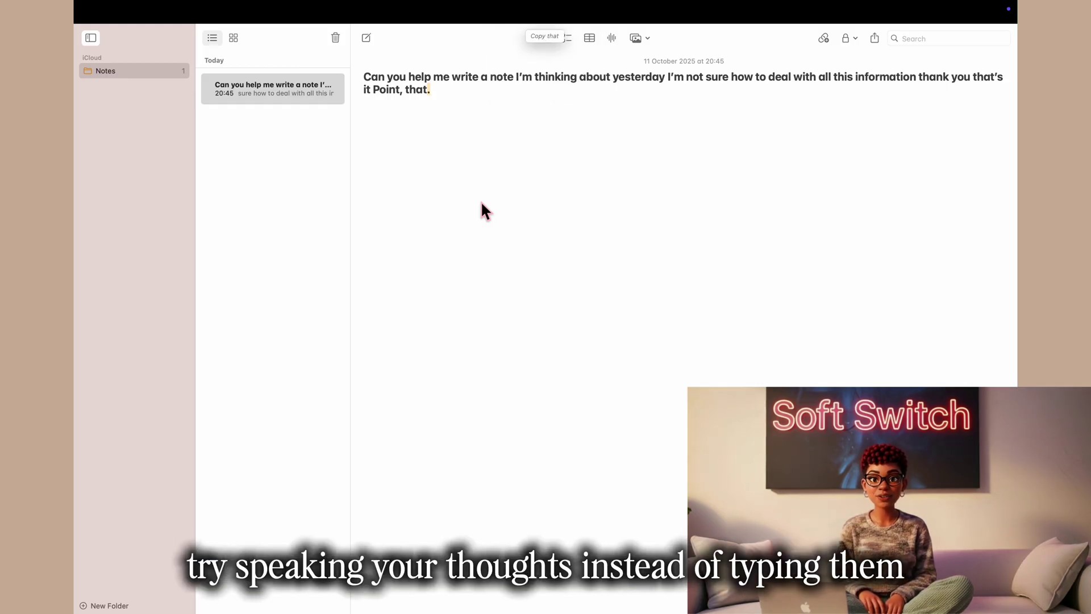
Replace the note's entire text with "Duplicate erase this" and take the Notes window out of full screen
key("super+a")
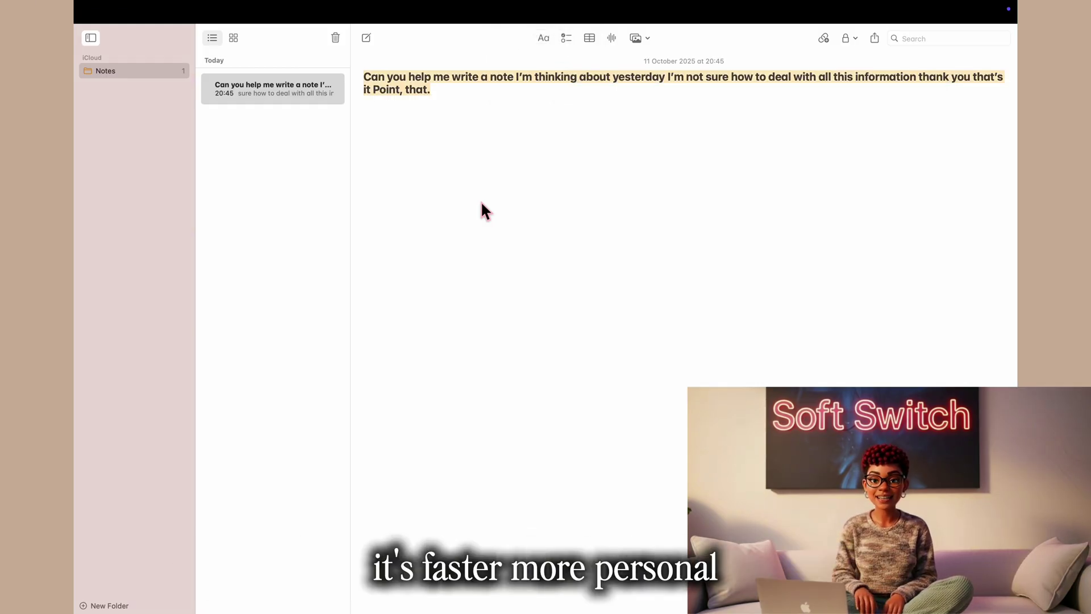
type("Duplicate")
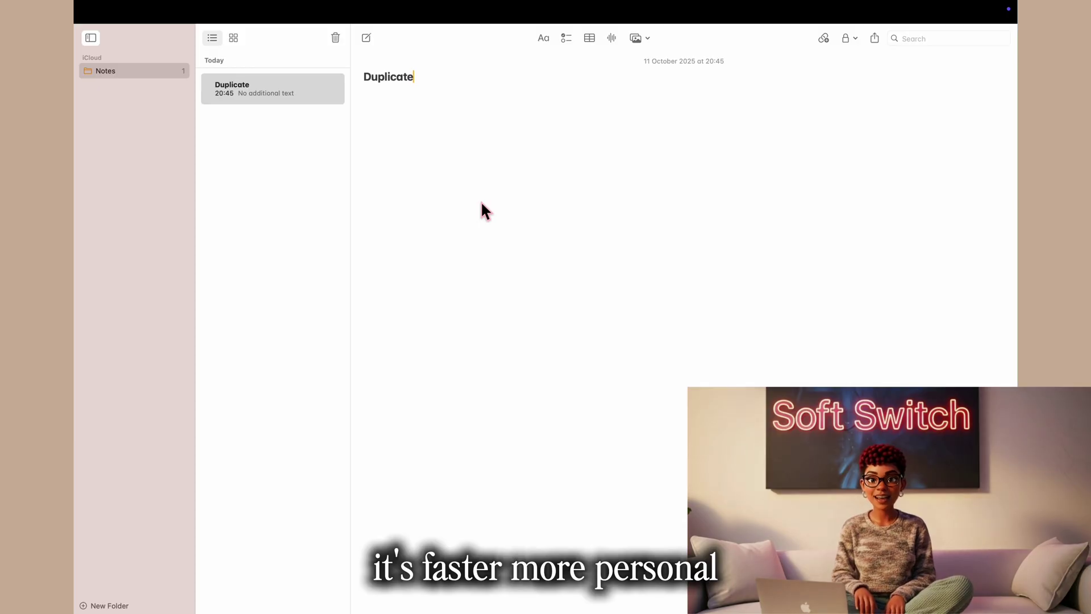
type(" erase this")
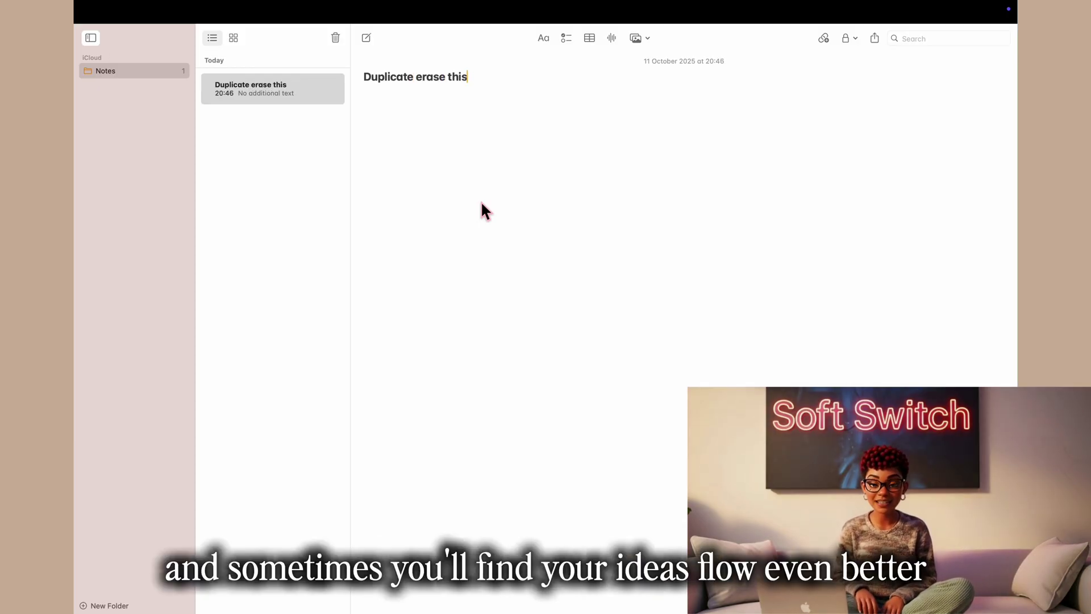
key("ctrl+super+f")
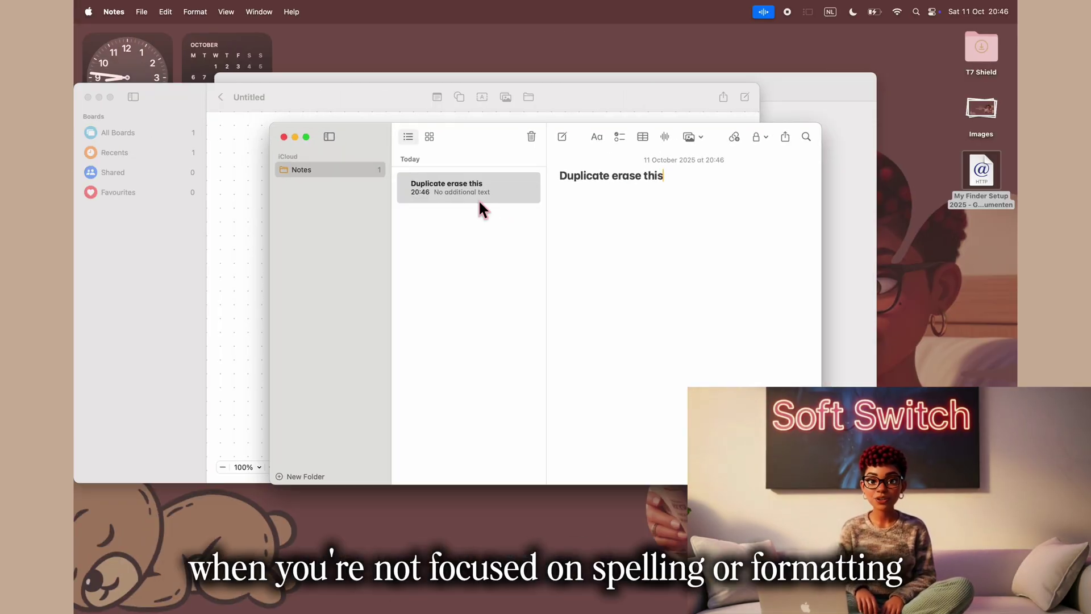
Close Notes and turn on True Tone for the built-in display in System Settings
type("Close app")
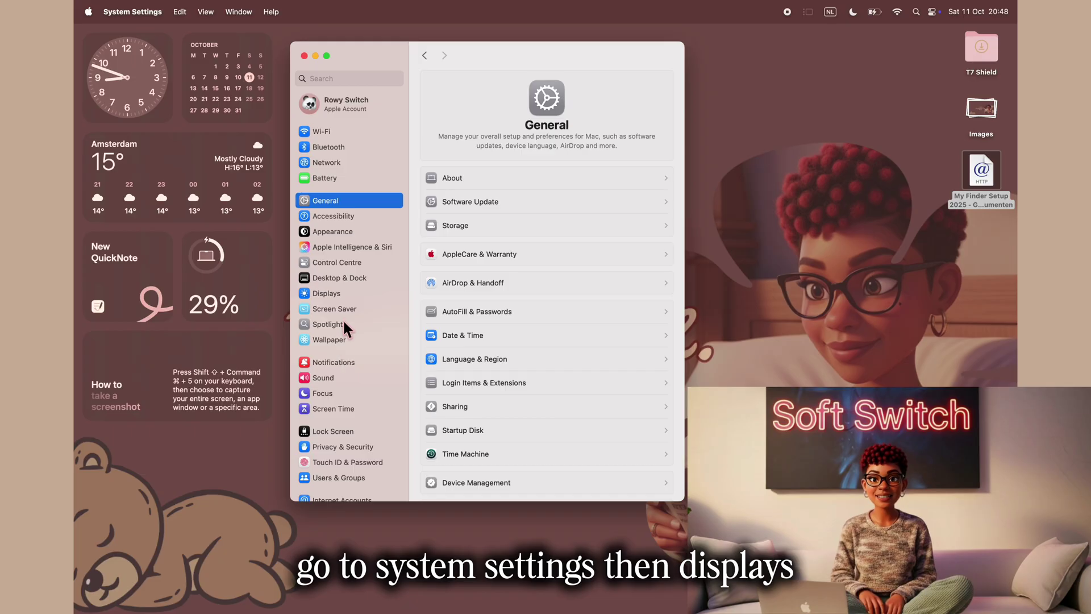
left_click(339, 294)
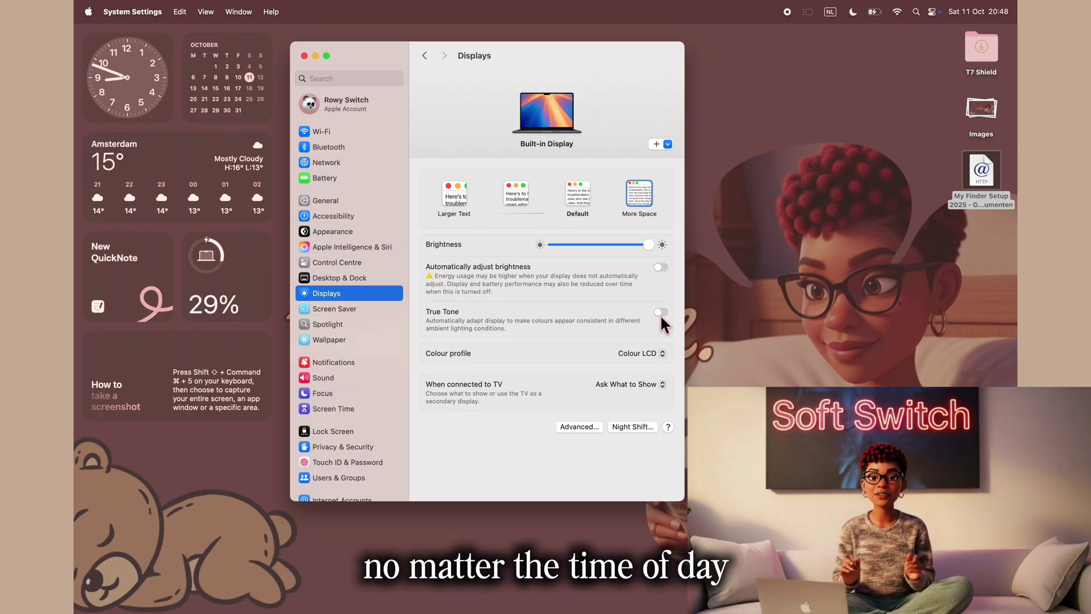
left_click(660, 314)
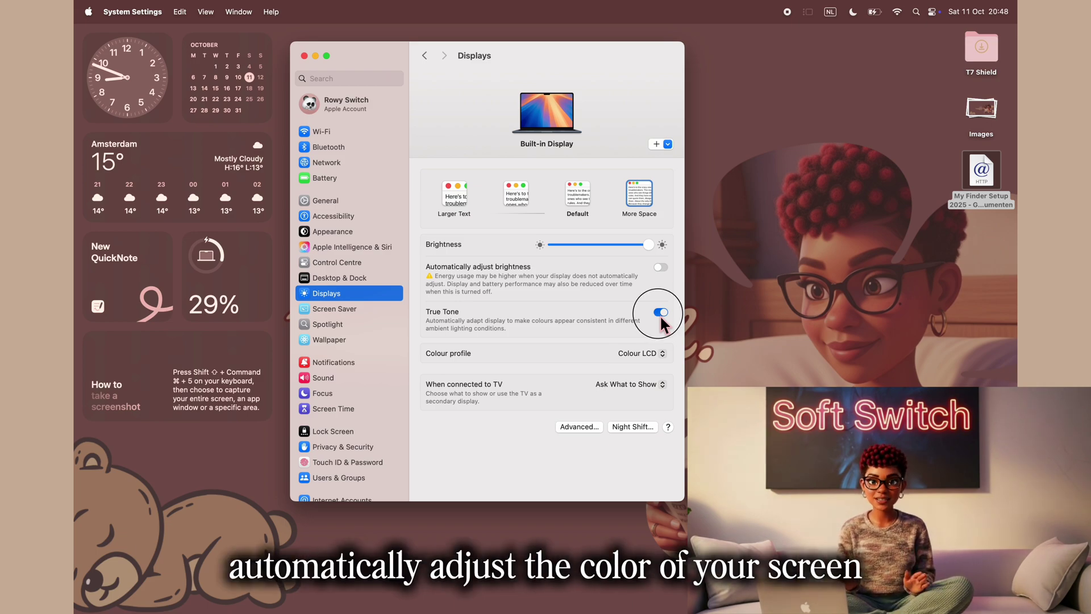
left_click(660, 314)
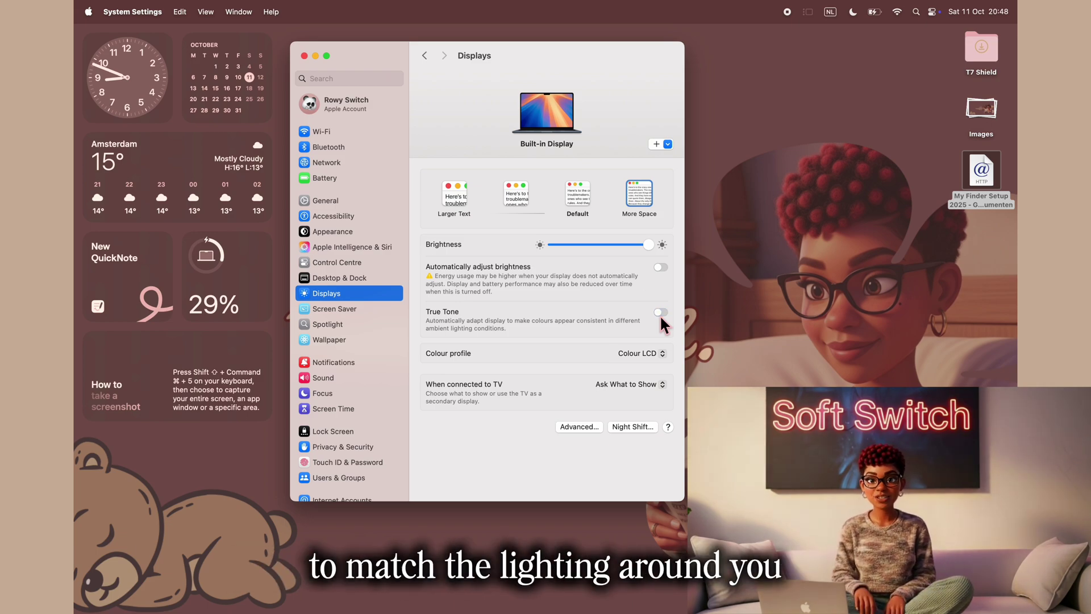
left_click(659, 313)
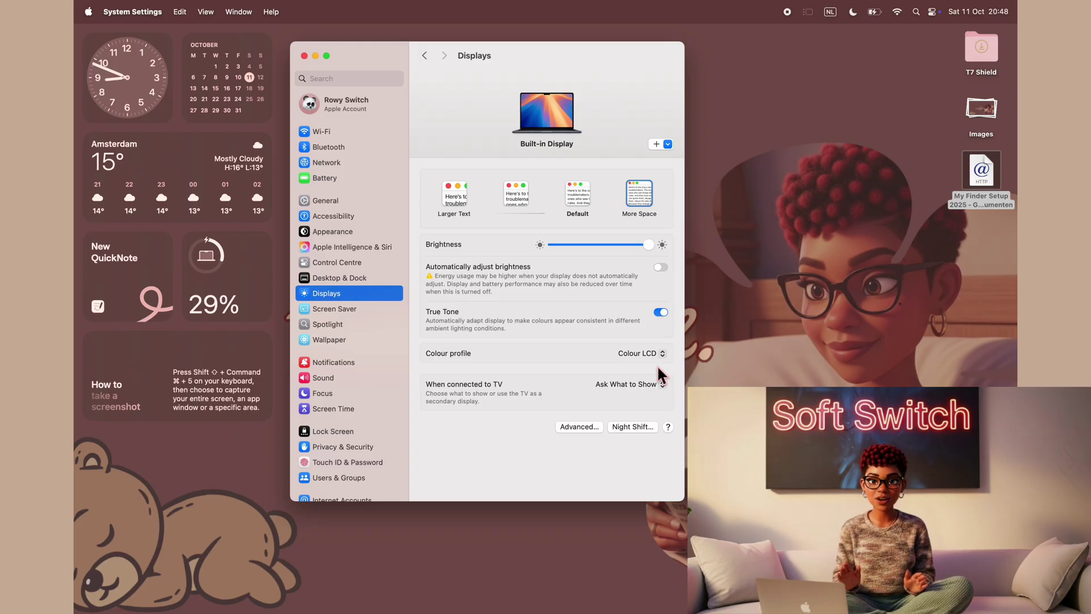
Review the Night Shift options of the built-in display, and switch True Tone off and back on
left_click(640, 428)
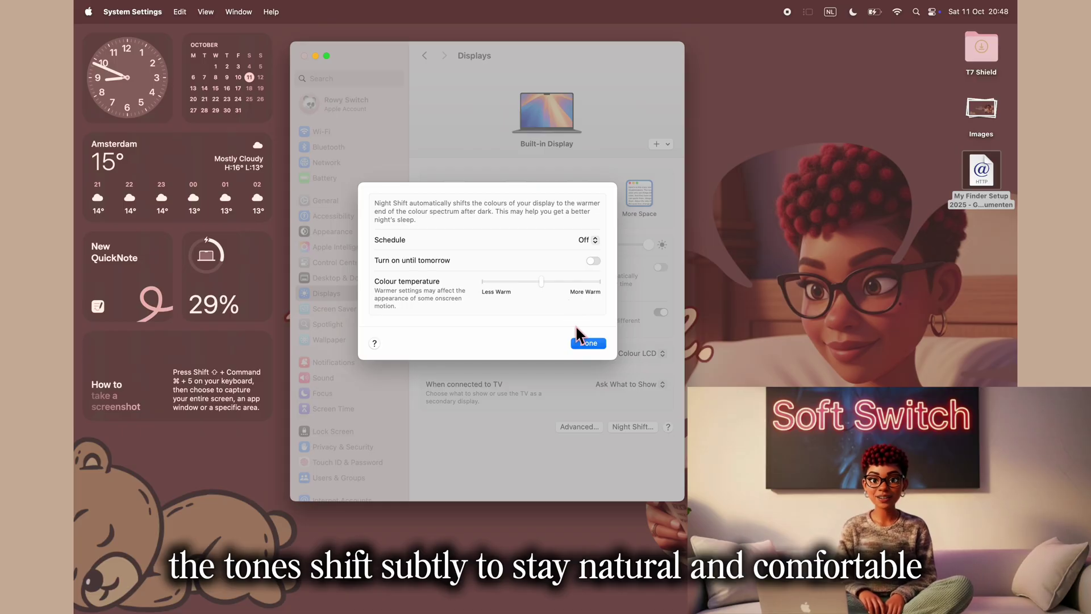
left_click(586, 343)
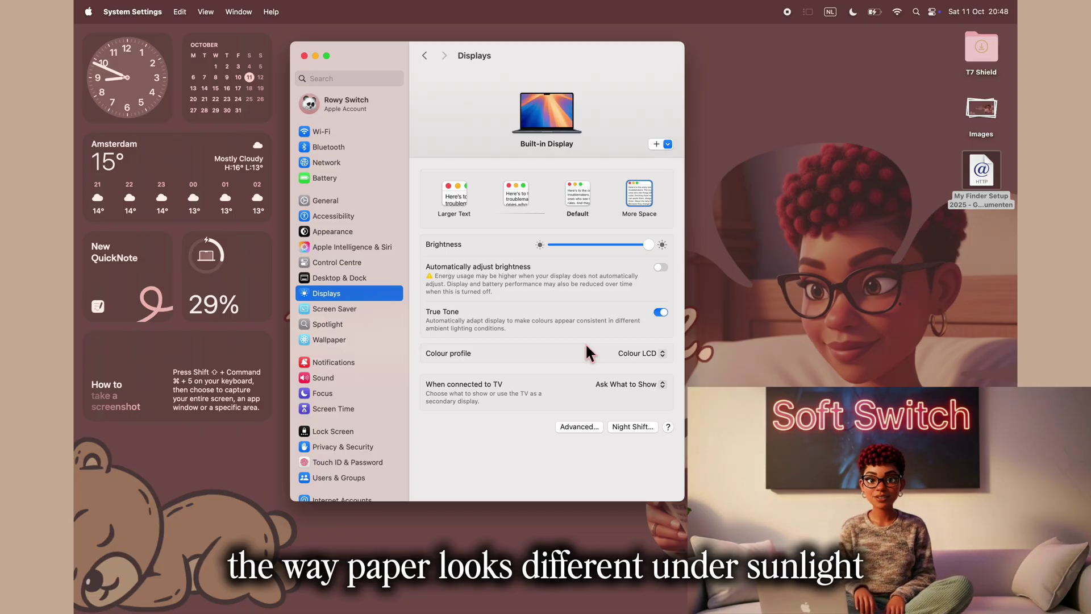
left_click(662, 313)
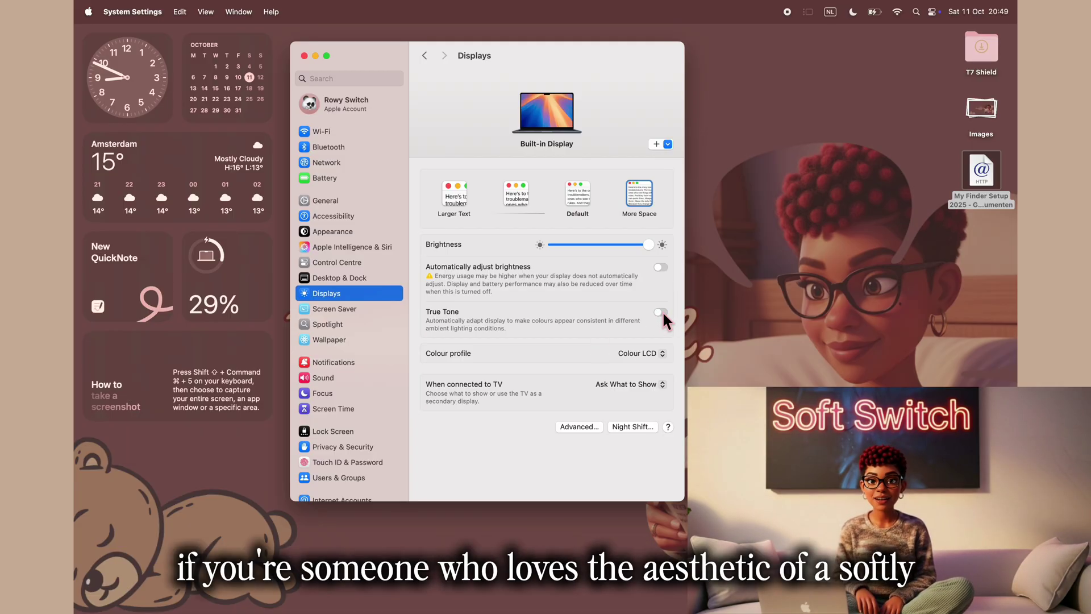
left_click(661, 313)
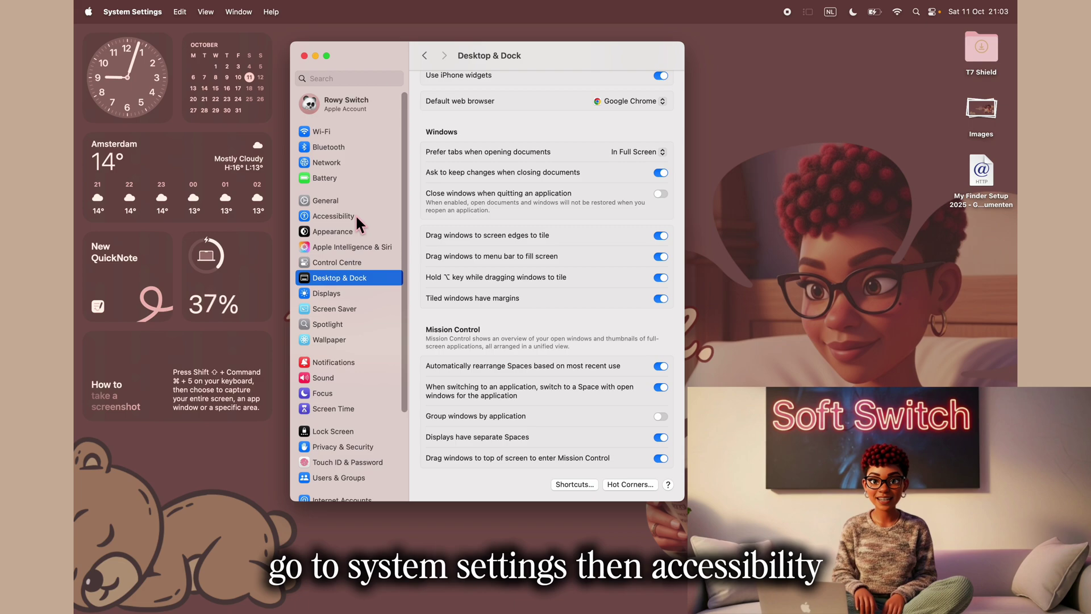
Turn on Speak selection in the Accessibility Spoken Content settings, and try the speech controller at rate 1,00X before stopping it
left_click(352, 216)
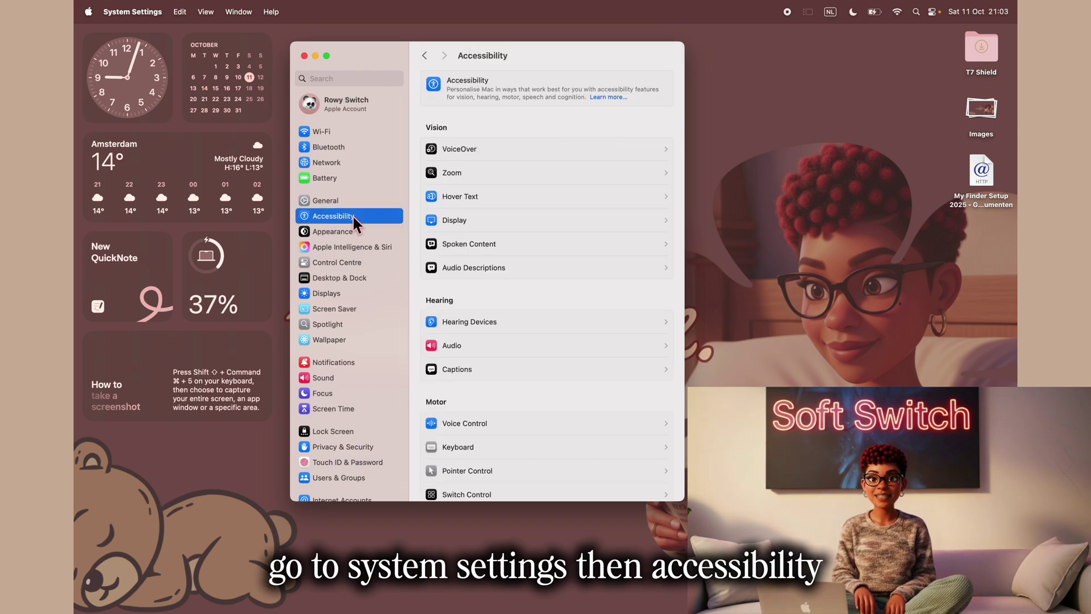
left_click(469, 244)
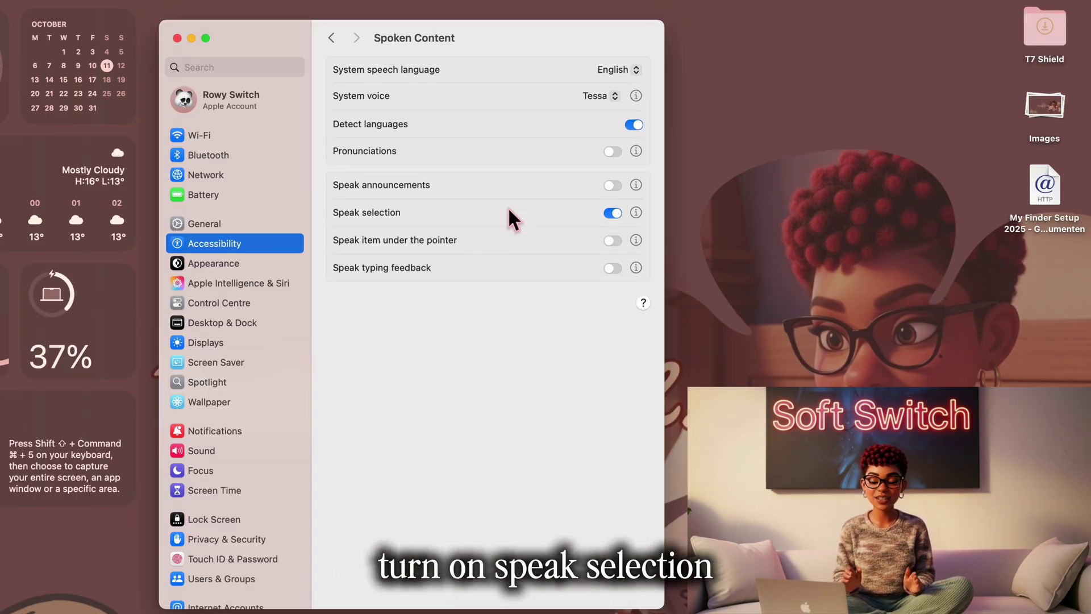
left_click(614, 213)
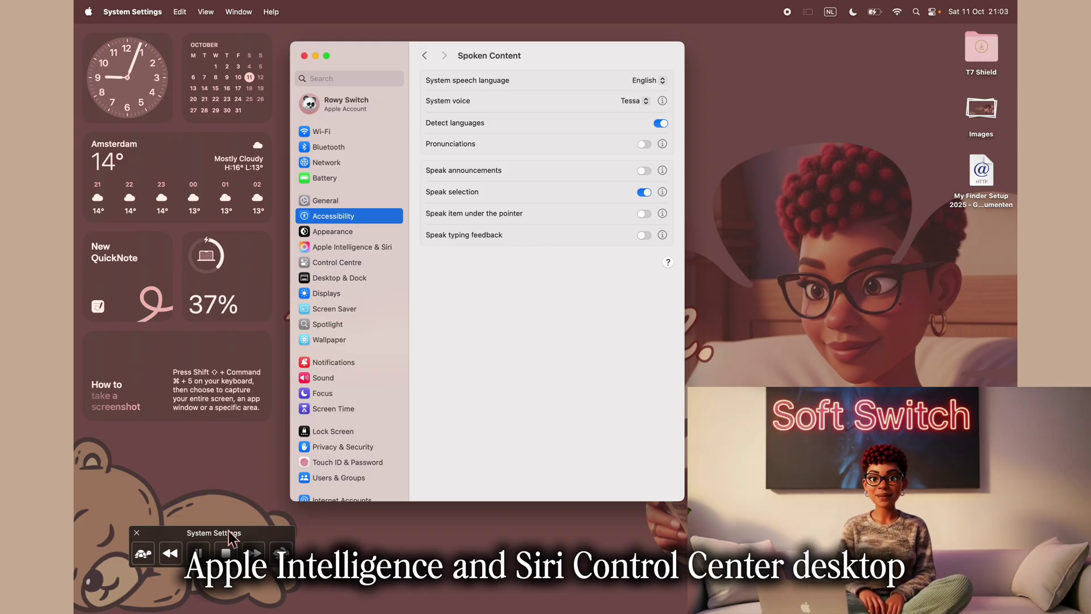
left_click(278, 555)
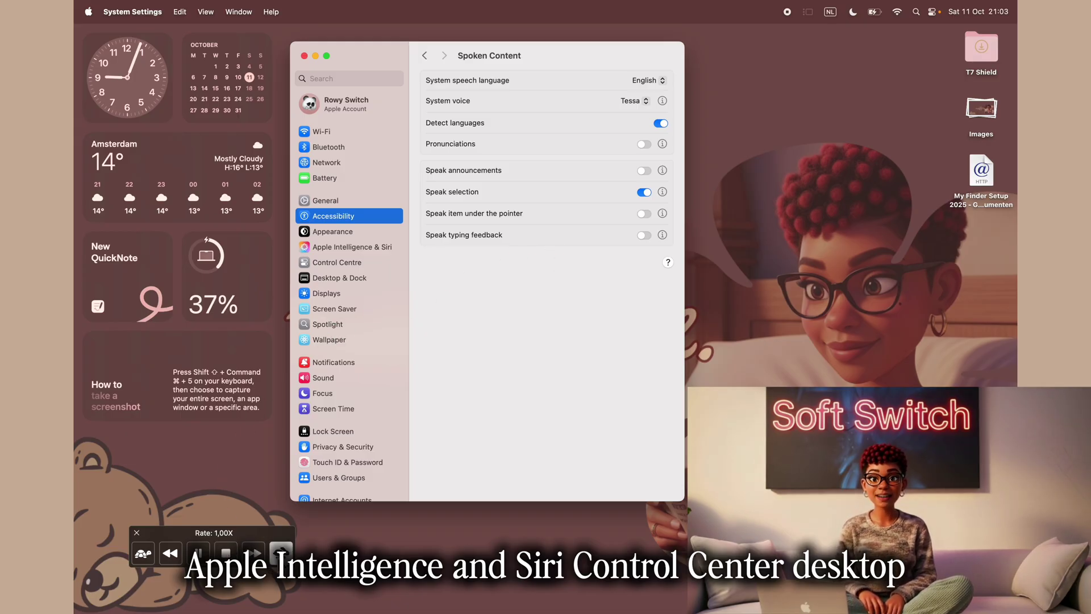
left_click(226, 552)
Browse the available system voices in the Spoken Content settings and set the system voice to Samantha
left_click(629, 100)
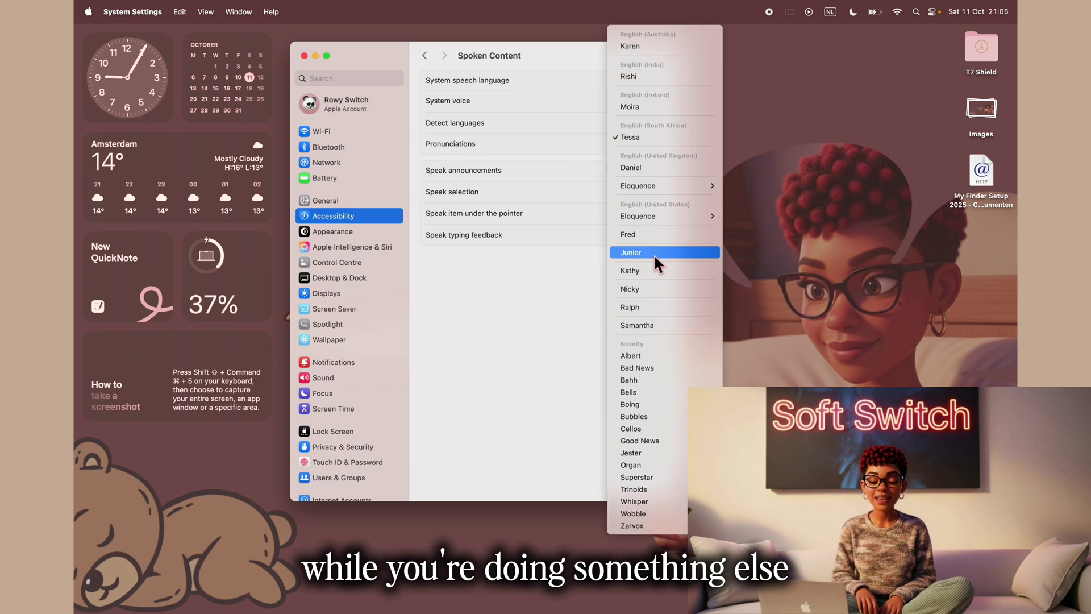
scroll(653, 192, "up", 2)
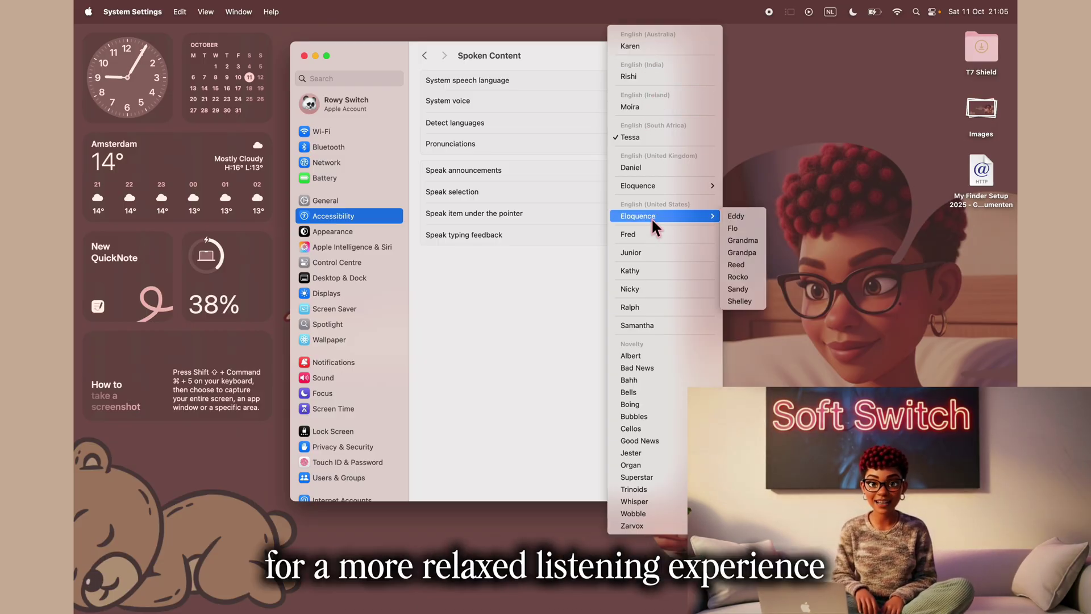
mouse_move(649, 186)
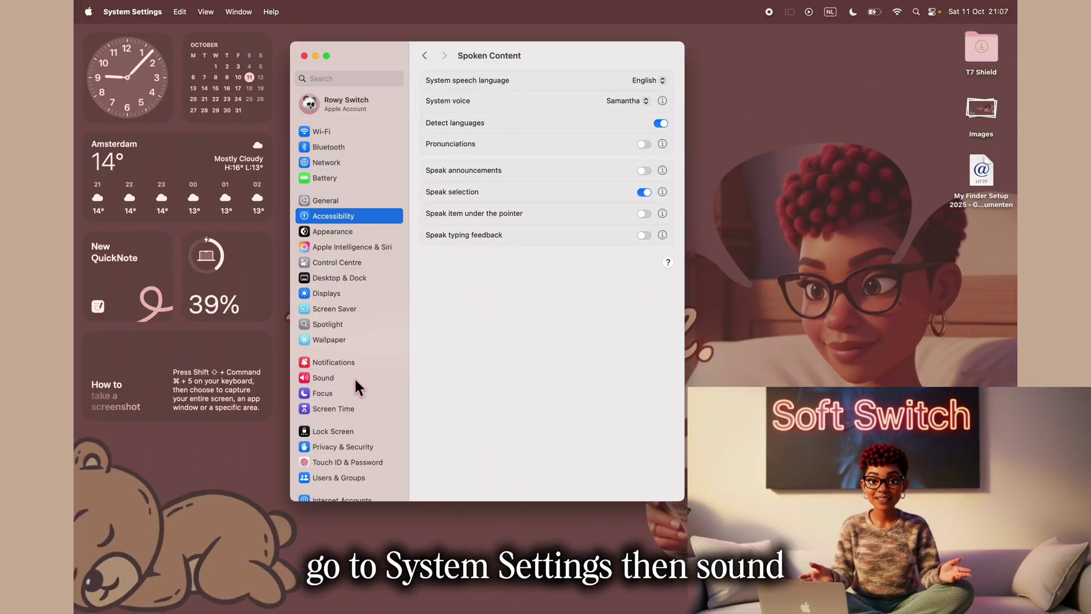
In the Sound settings, keep Boop as the alert sound and set the alert volume to about the middle of its range
left_click(353, 377)
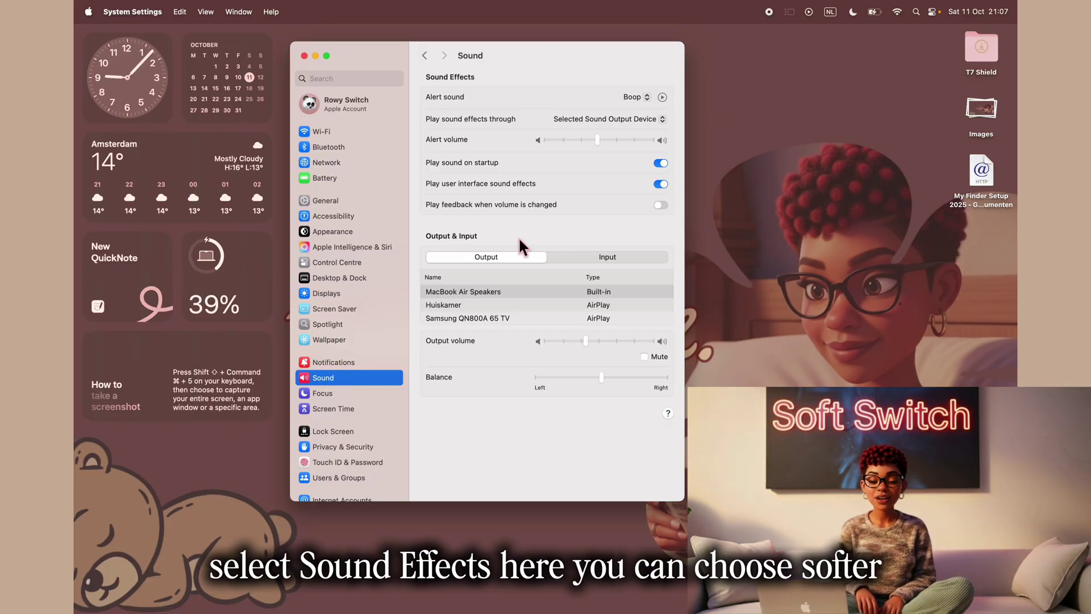
left_click(635, 98)
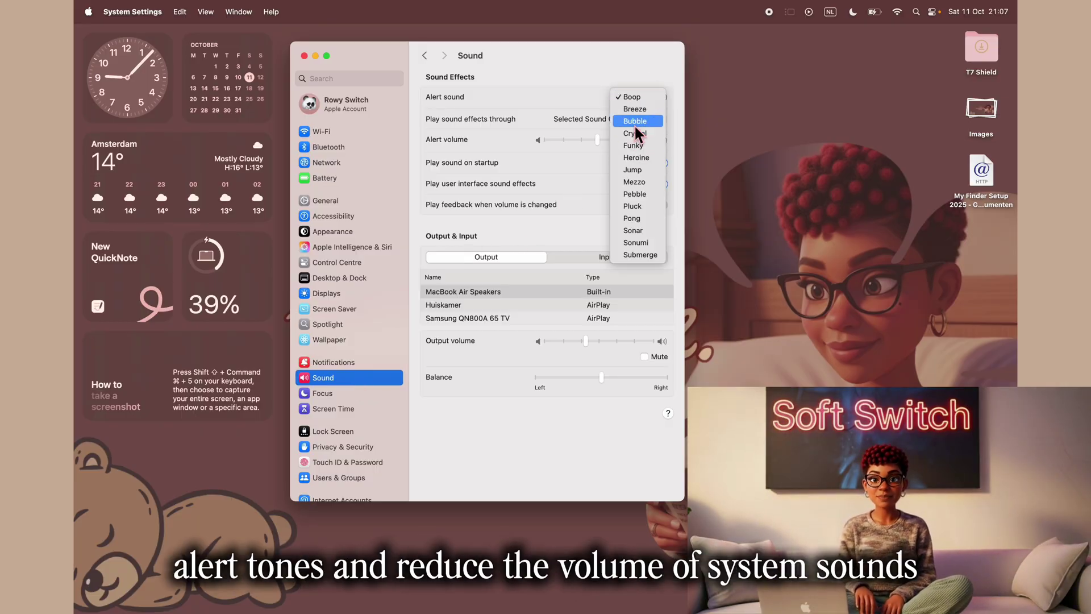
left_click(637, 95)
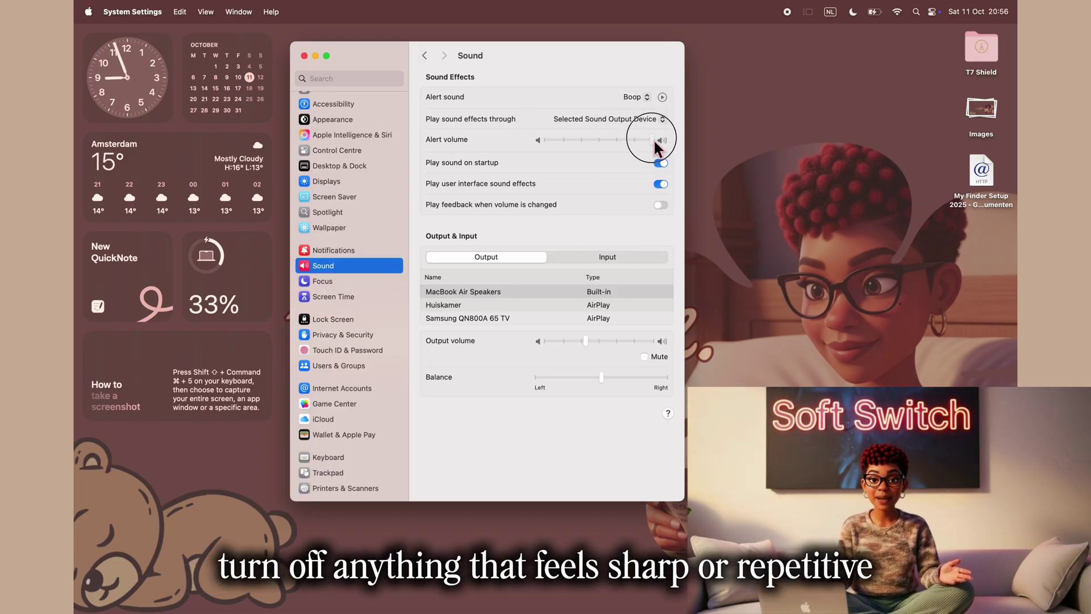
left_click_drag(656, 143, 599, 140)
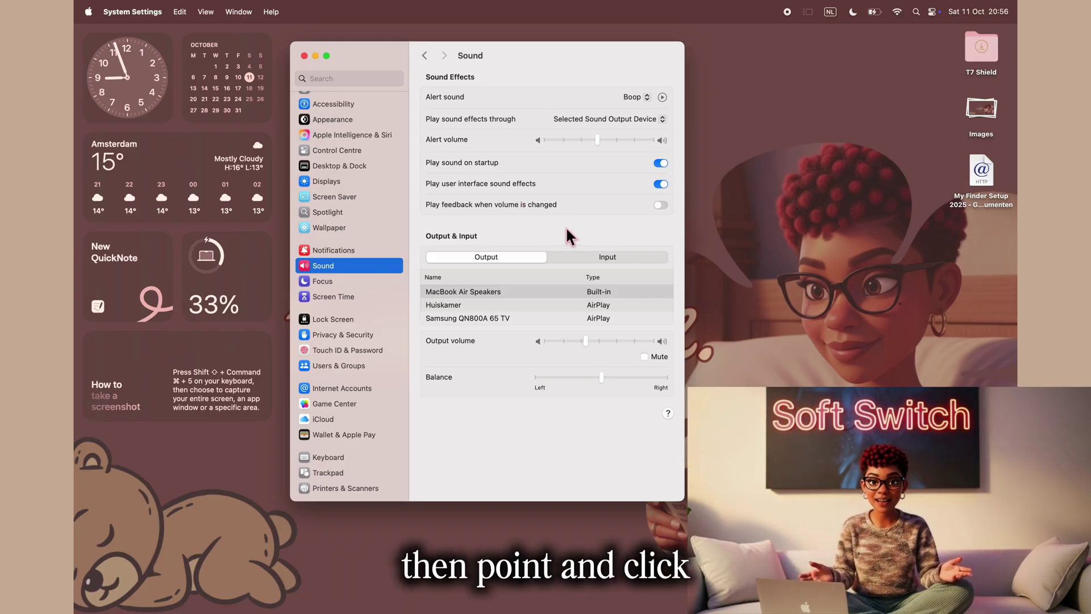
Open the Trackpad settings and switch Force Click and haptic feedback off and back on
left_click(342, 472)
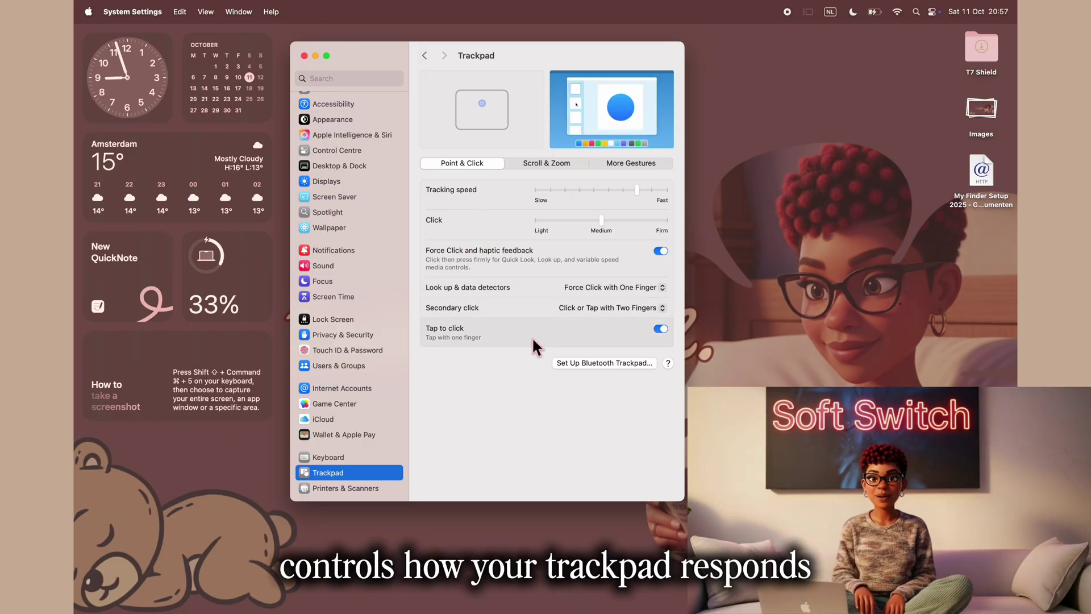
left_click(660, 250)
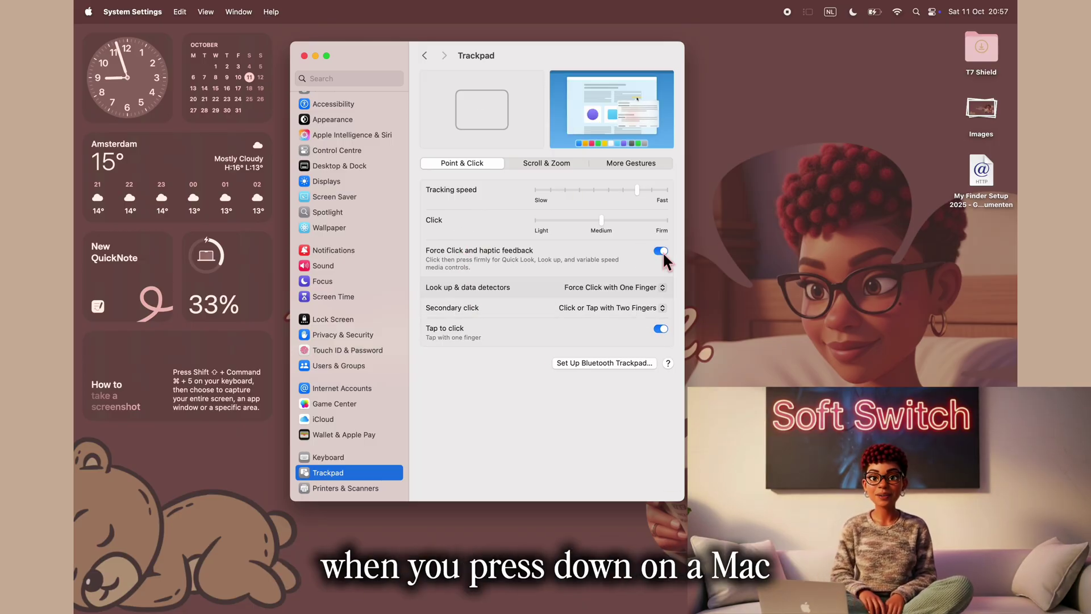
left_click(661, 250)
left_click(661, 251)
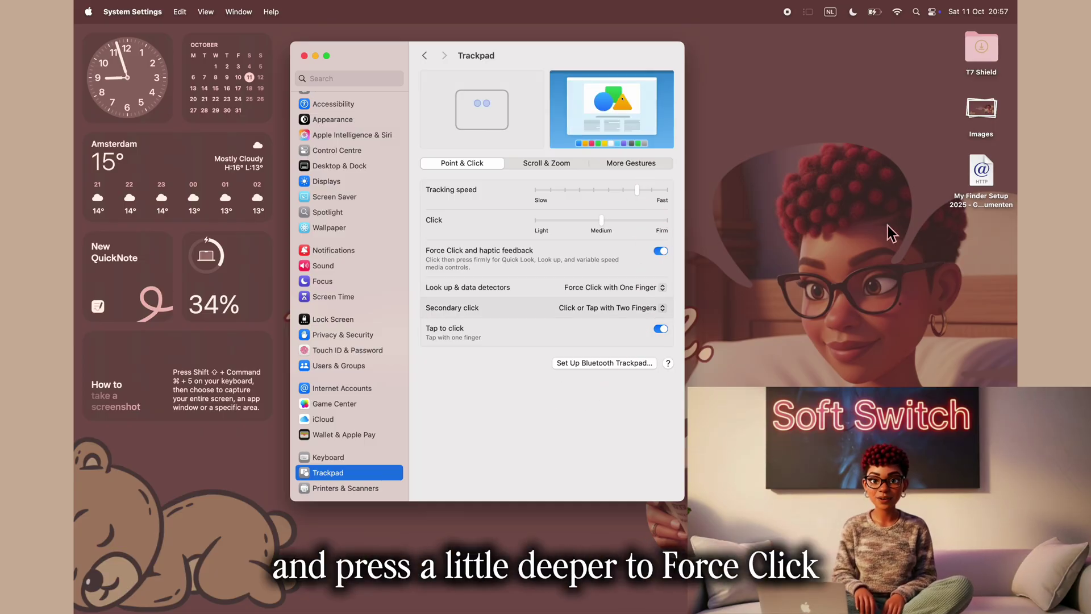
Preview the Images stack and the T7 Shield drive on the desktop with Force Click, closing the previews
left_click(983, 111)
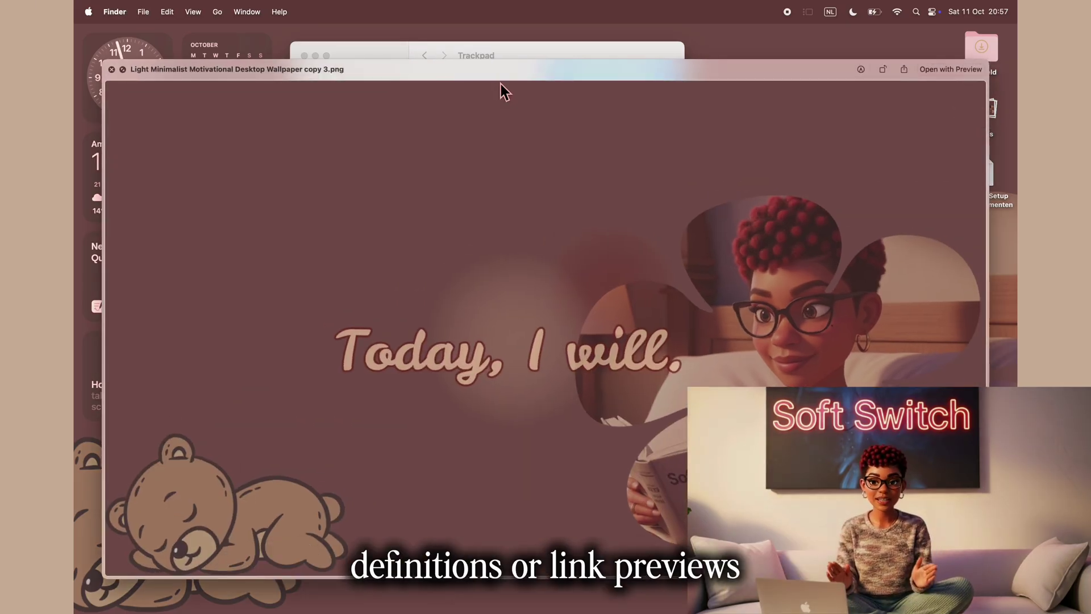
left_click(112, 70)
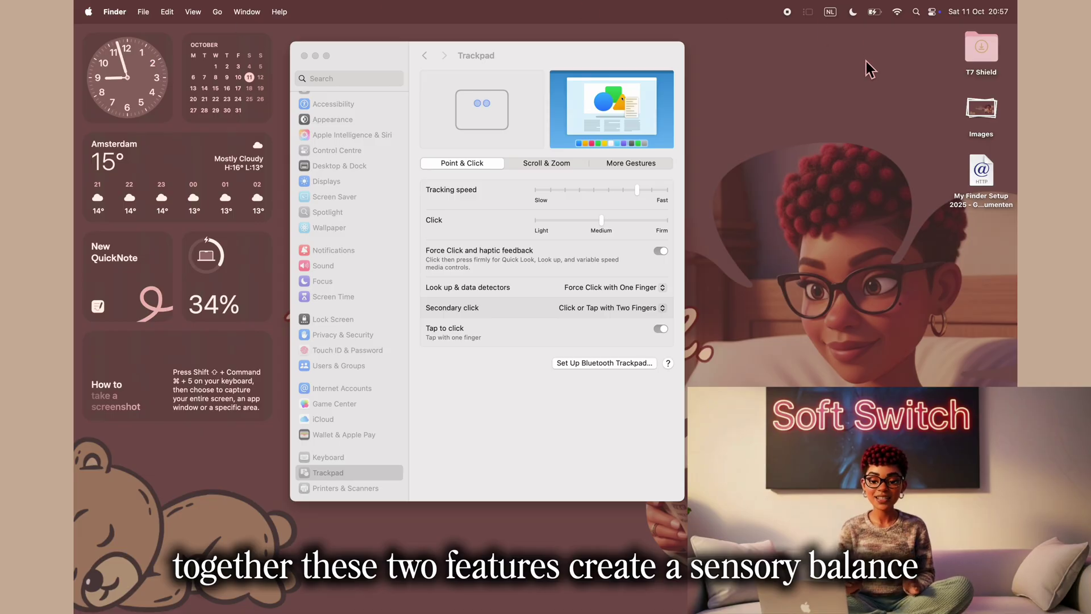
left_click(983, 47)
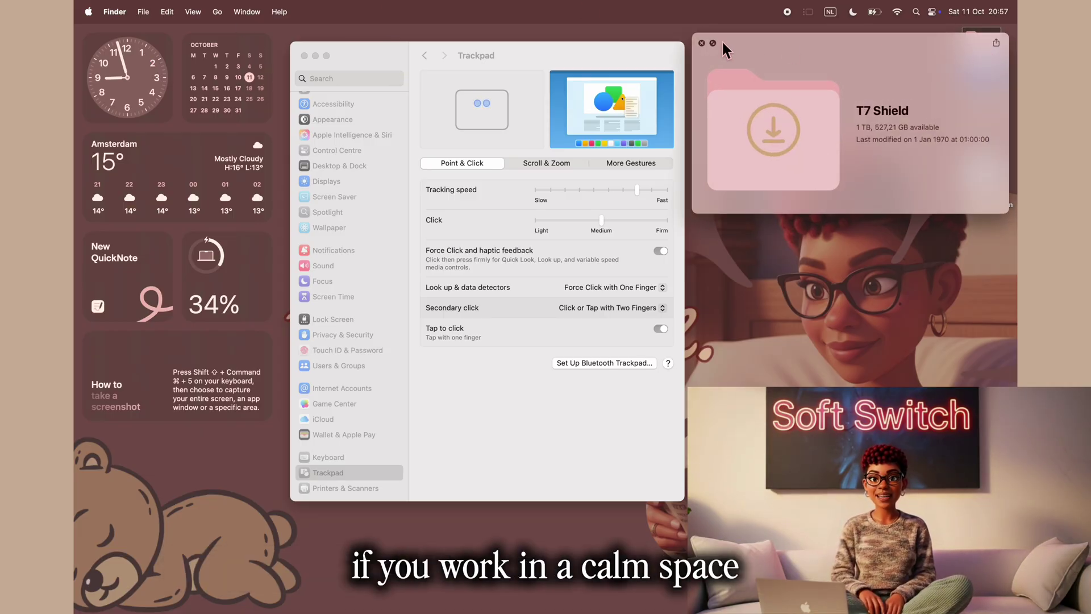
left_click(702, 43)
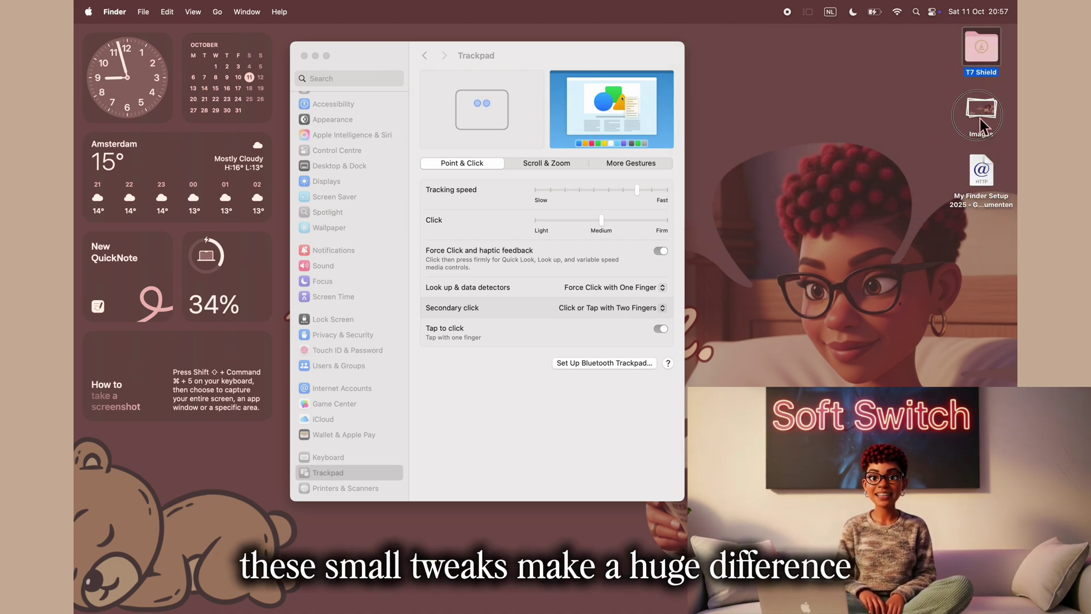
left_click(118, 76)
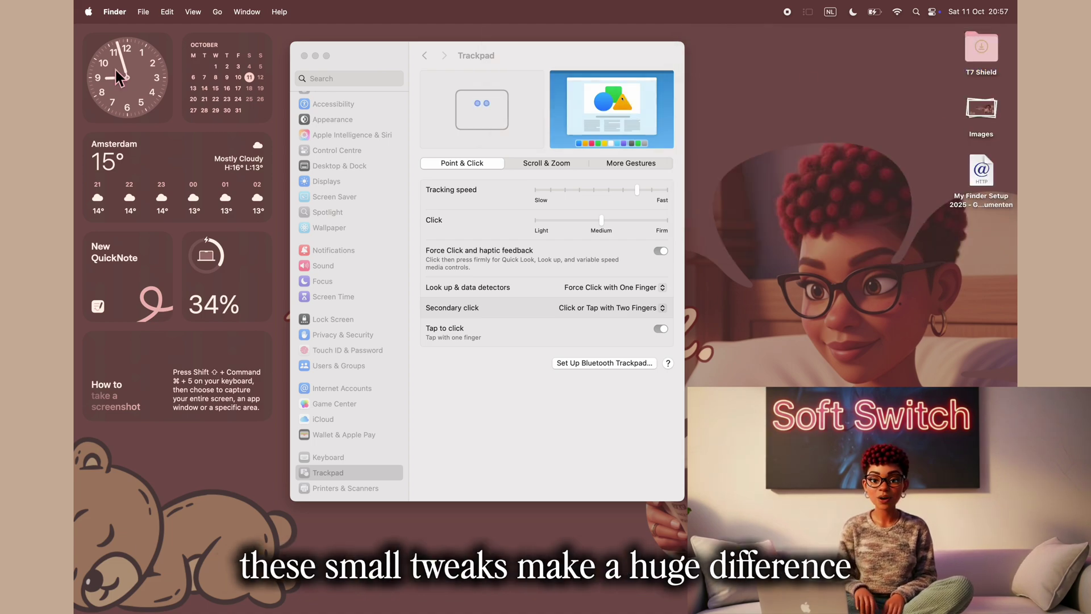
left_click(983, 49)
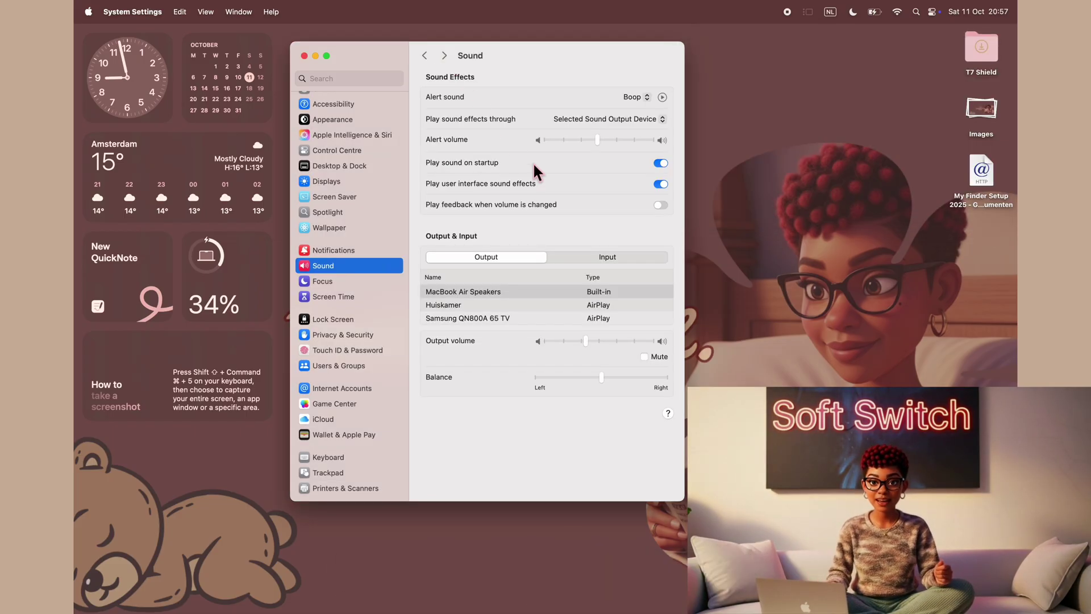
Try the Play user interface sound effects option in the Sound settings and leave that page
left_click(660, 184)
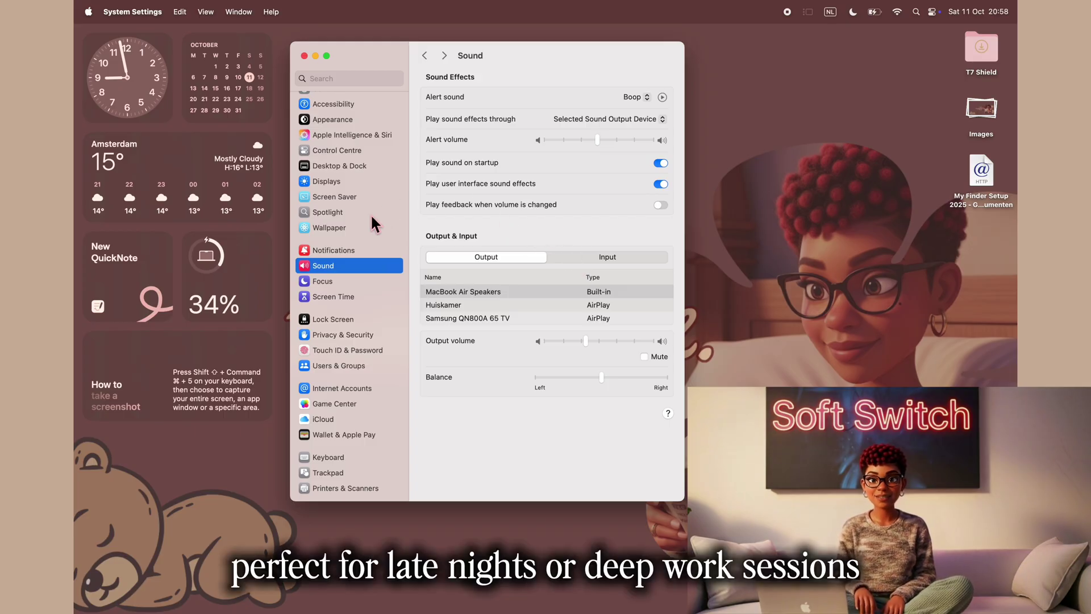
left_click(427, 60)
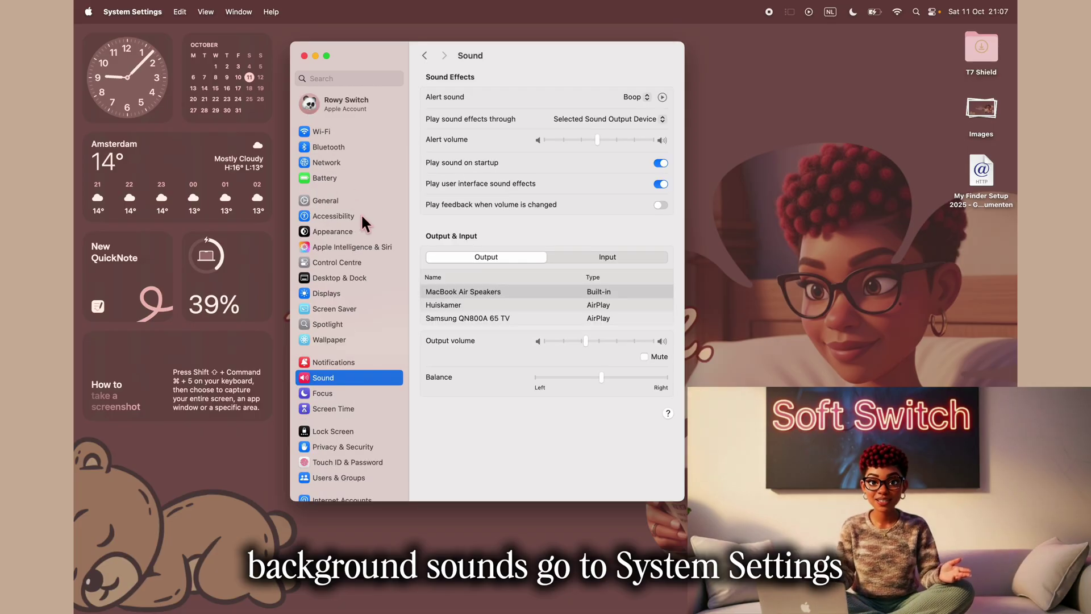
Open the Accessibility audio settings and set the background sounds volume to about a fifth of its range
left_click(354, 218)
left_click(452, 346)
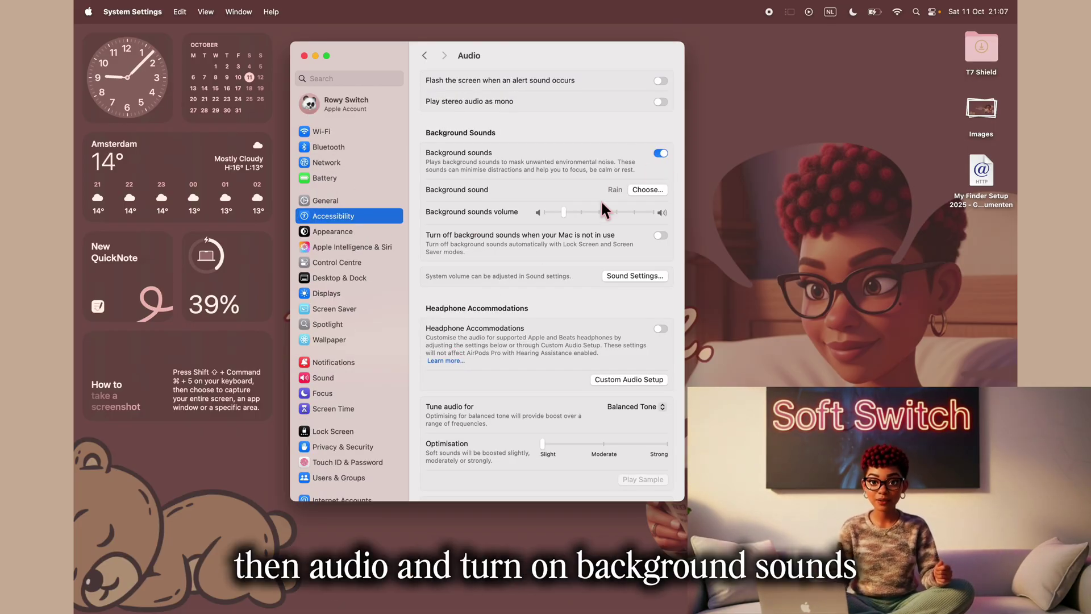
mouse_move(564, 216)
left_mouse_down()
mouse_move(602, 214)
mouse_move(569, 222)
left_mouse_up()
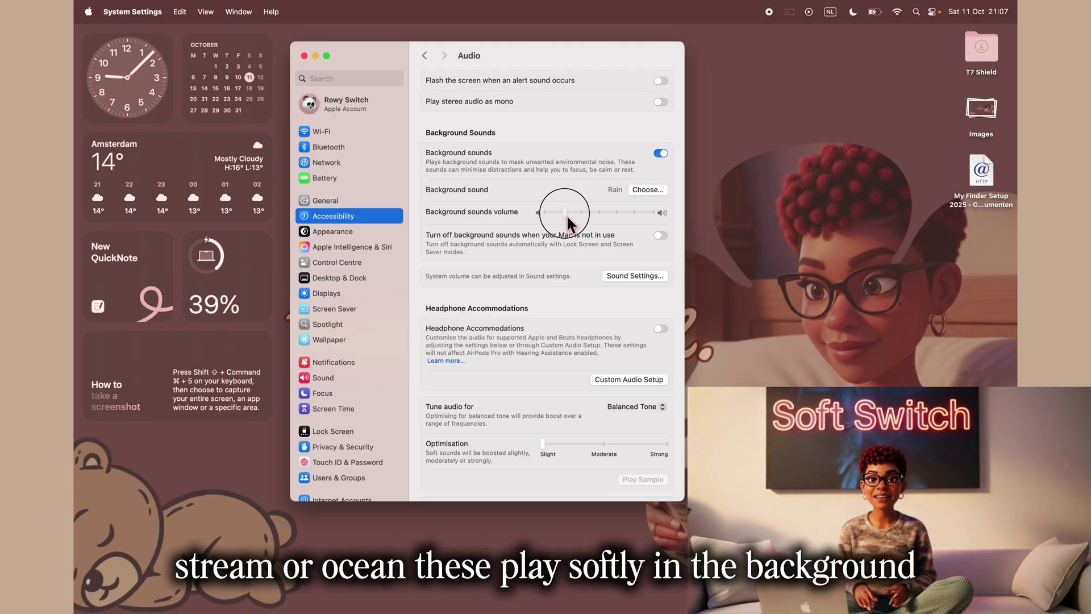
Try Ocean, Bright Noise and Dark Noise as the background sound and select Fire
left_click(641, 189)
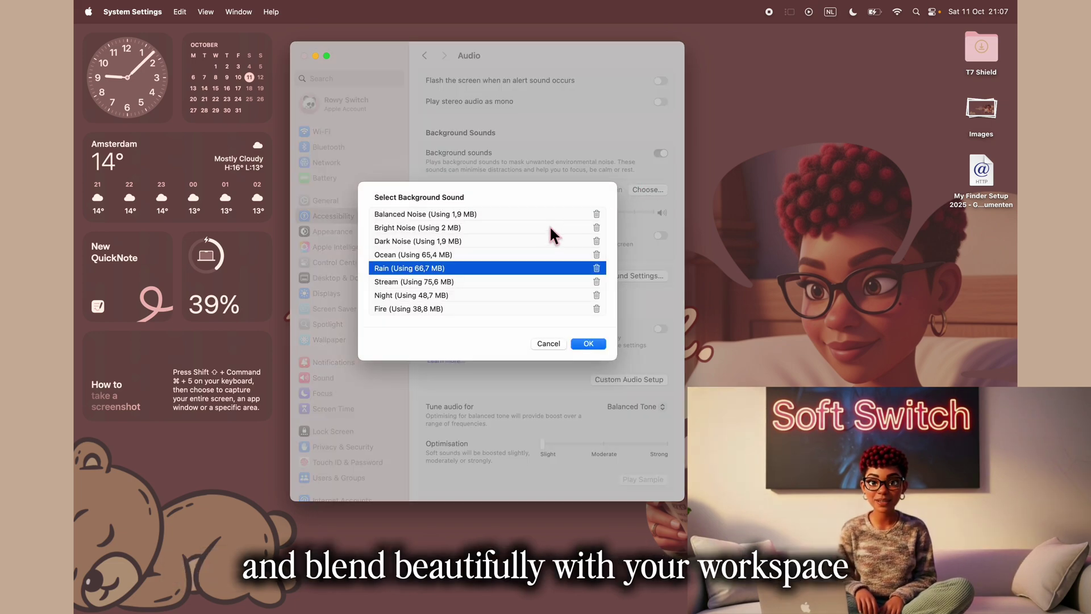
left_click(457, 257)
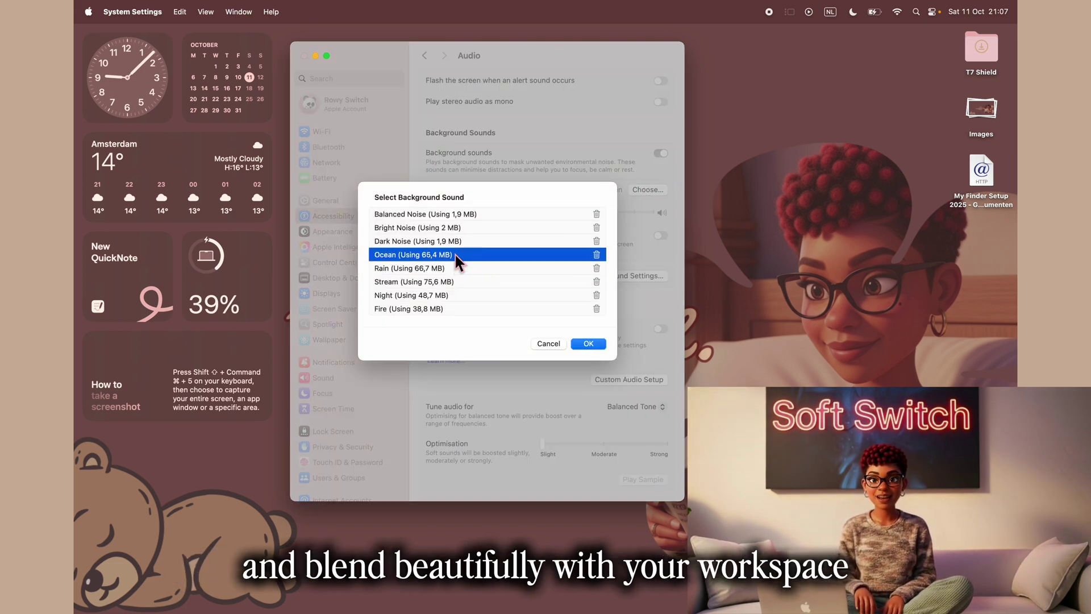
left_click(450, 229)
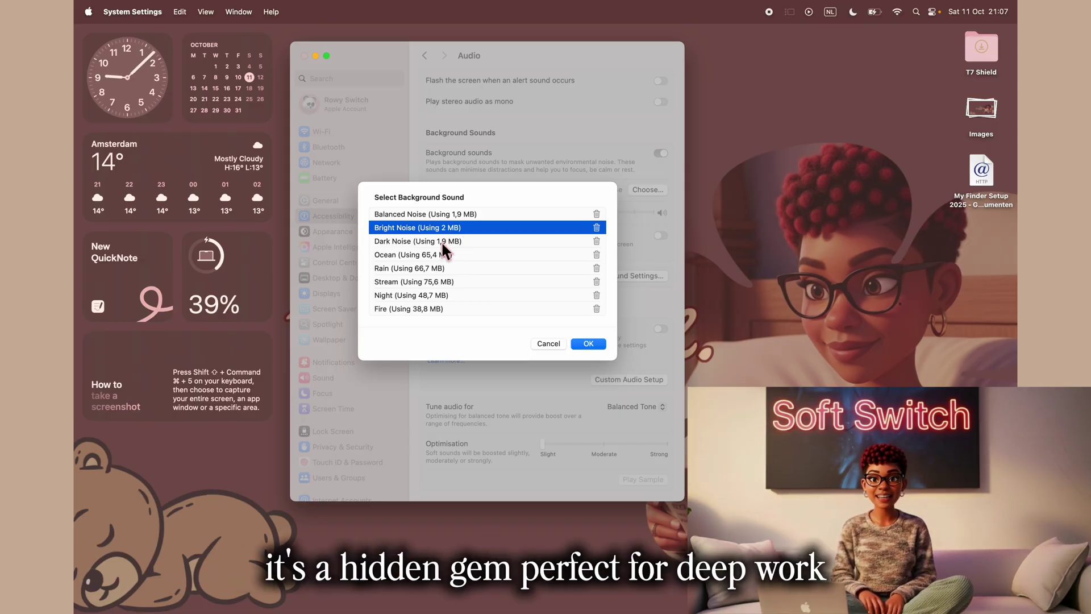
left_click(441, 241)
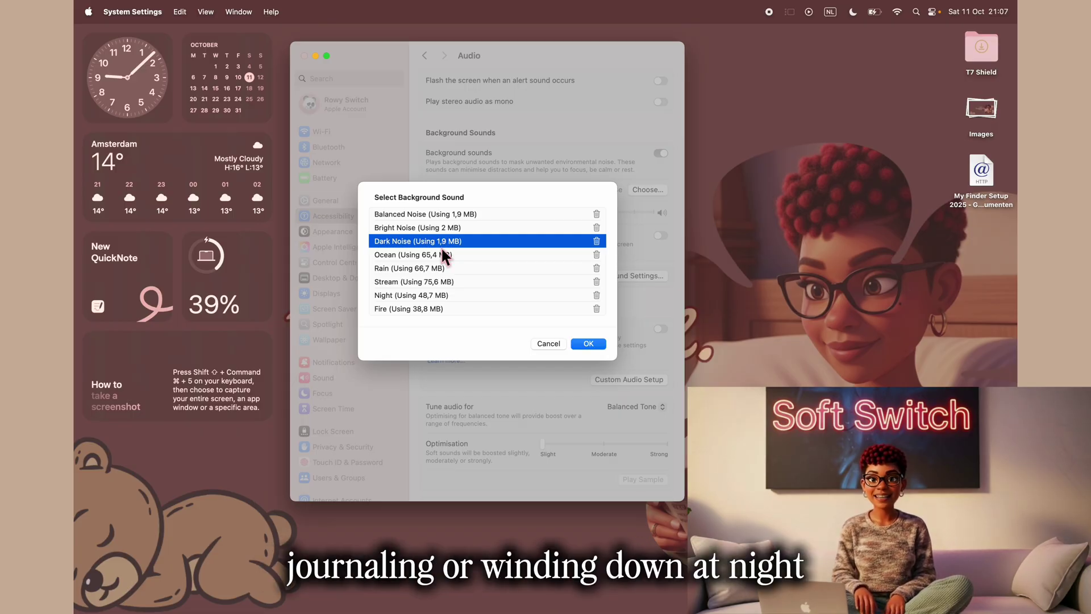
left_click(428, 310)
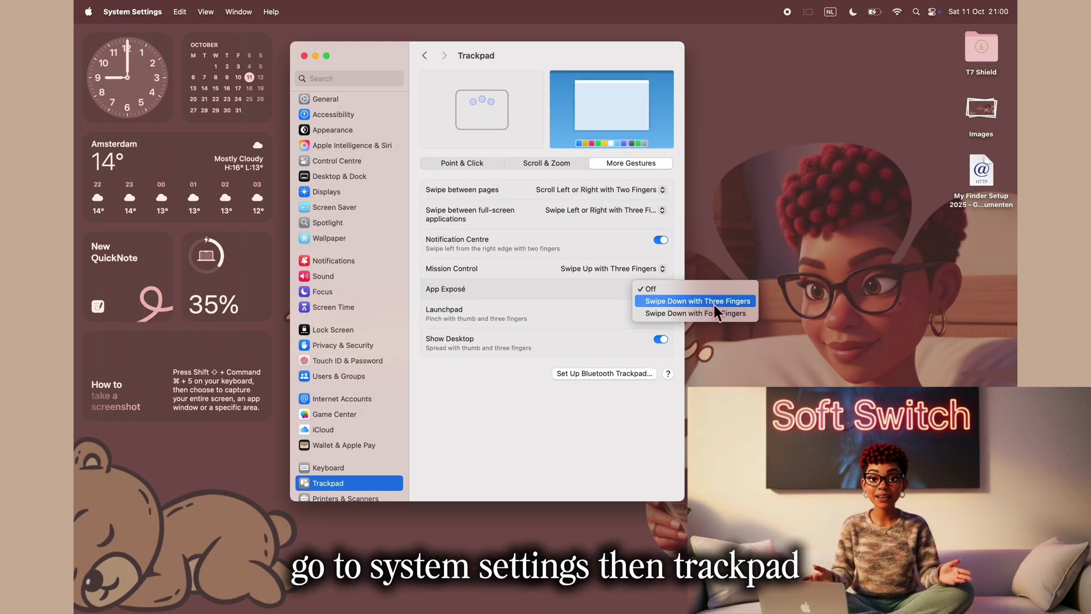
Set the App Exposé trackpad gesture to Swipe Down with Three Fingers
left_click(714, 301)
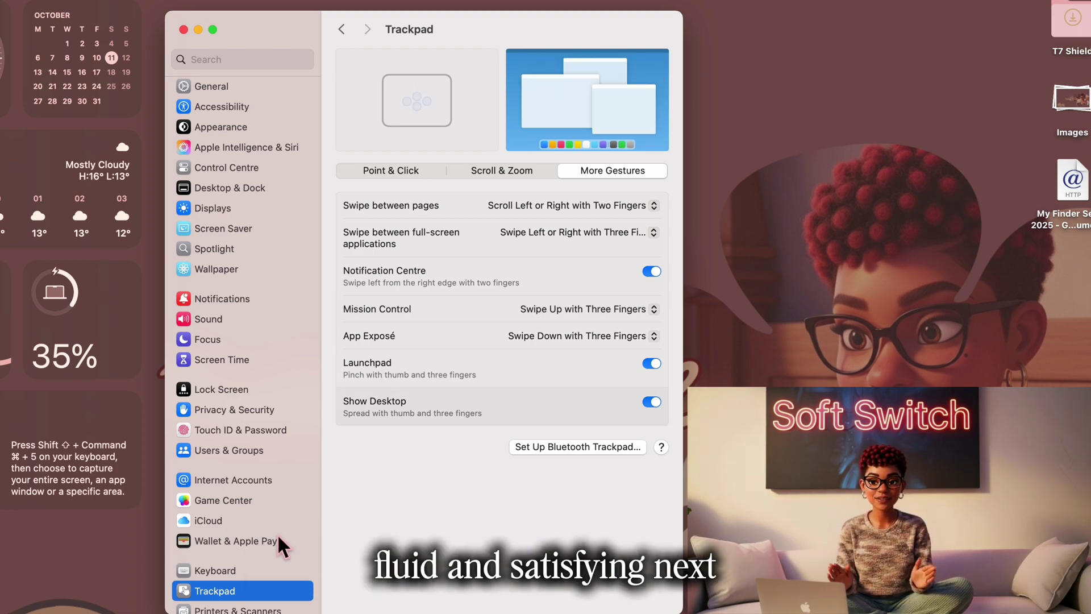
Review the keyboard shortcuts for Spotlight, Screenshots, Presenter Overlay, Services and Function Keys in the Keyboard settings
left_click(262, 572)
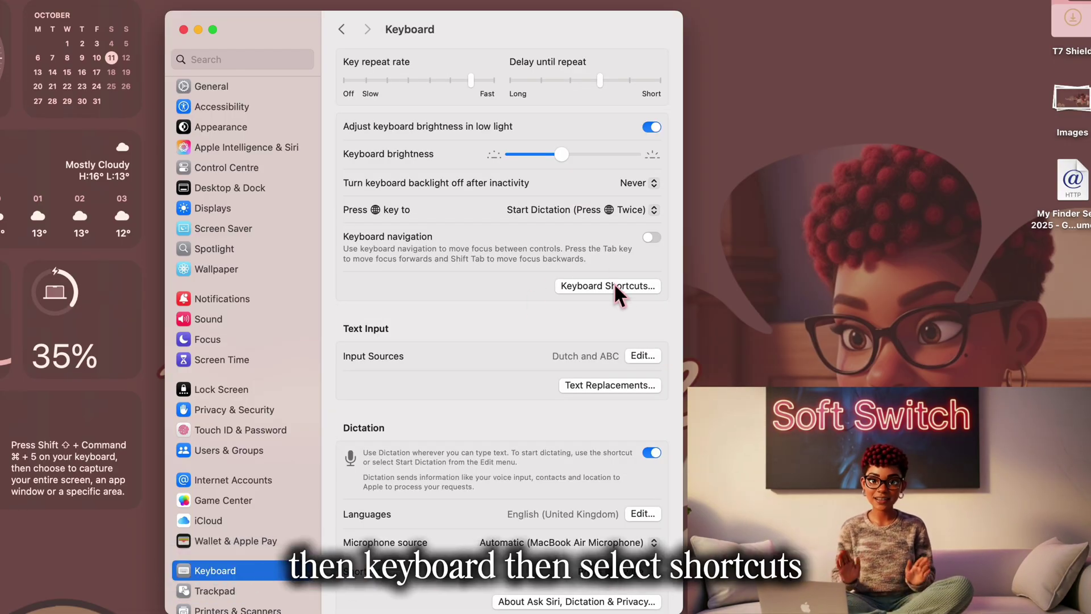
left_click(613, 284)
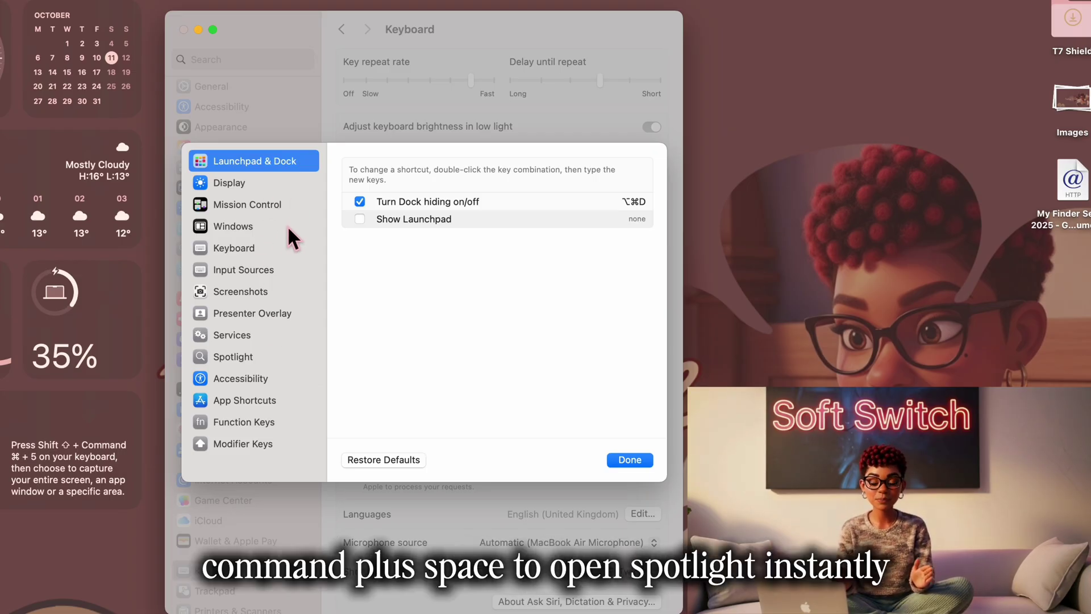
left_click(254, 354)
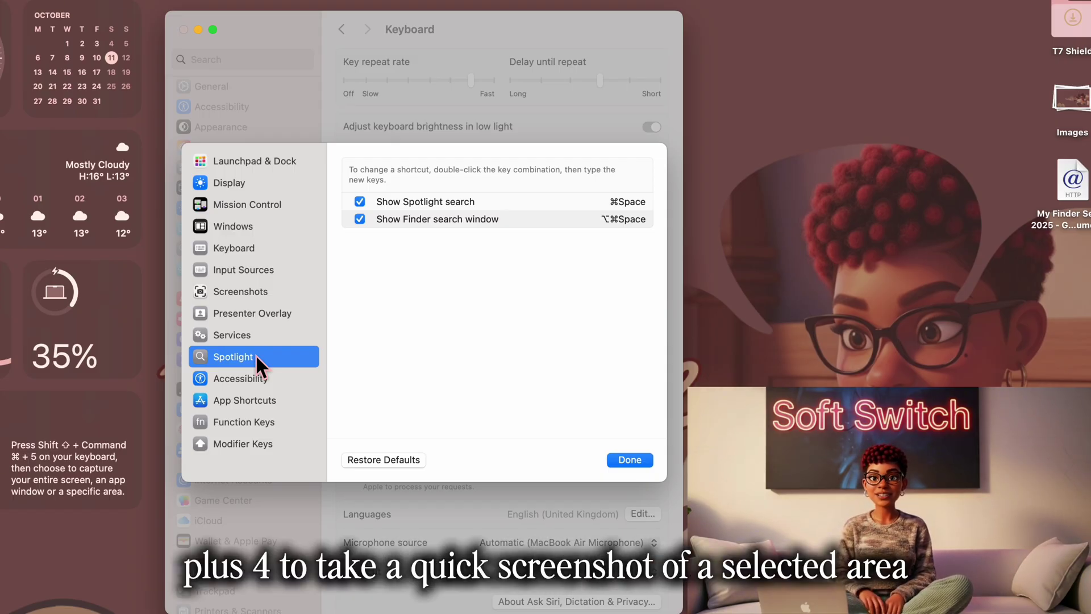
left_click(275, 294)
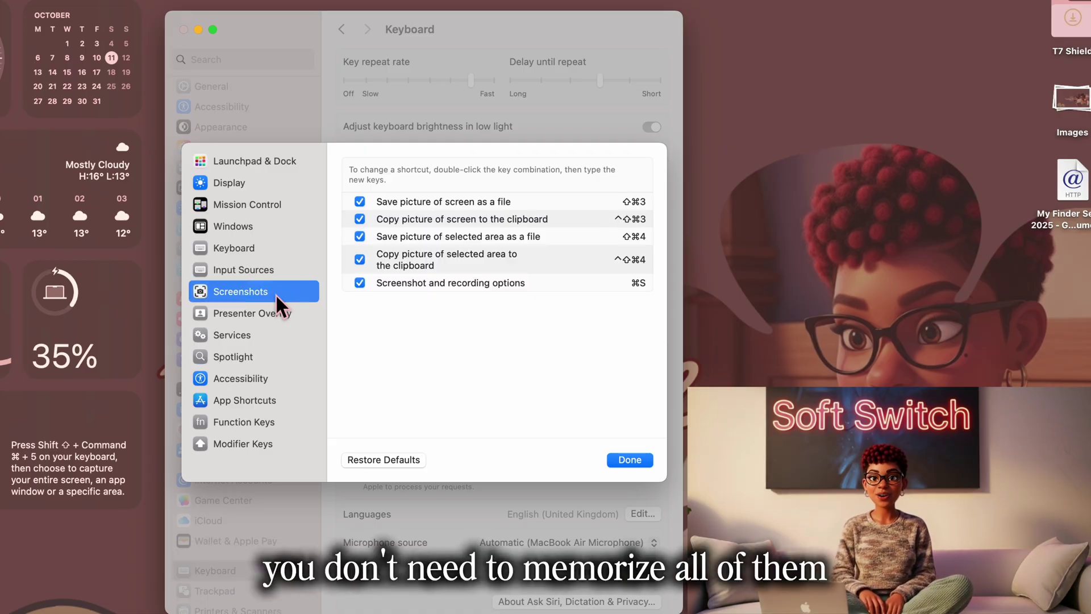
left_click(291, 308)
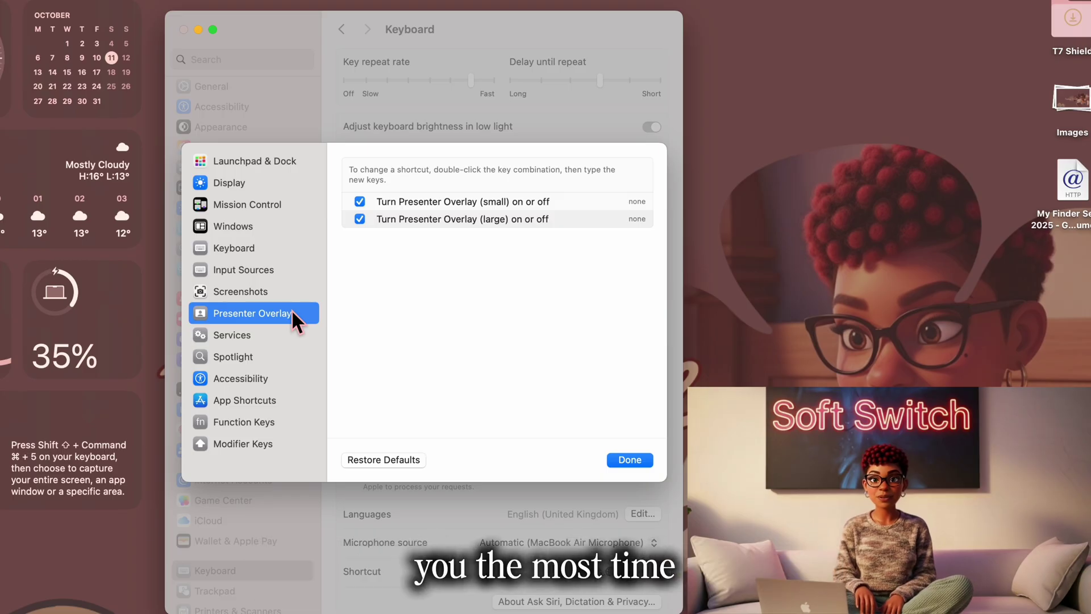
left_click(274, 340)
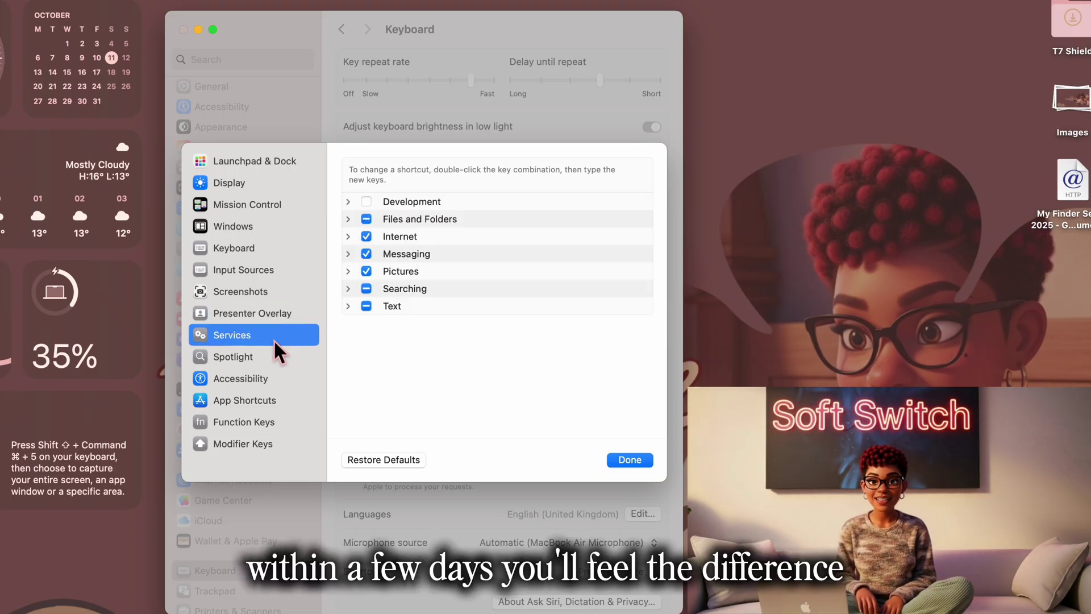
left_click(269, 425)
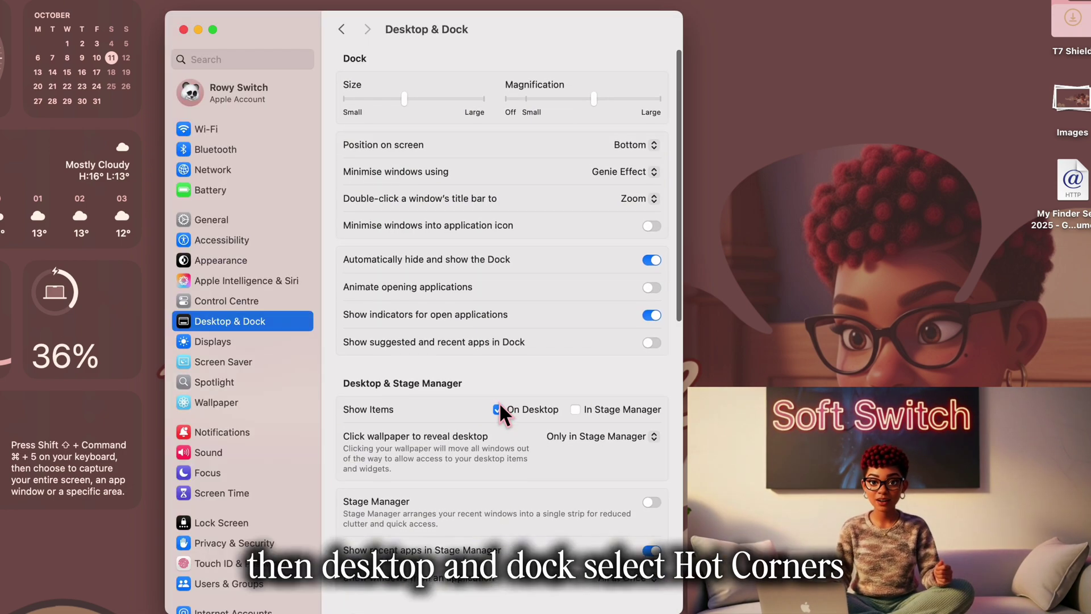
Review the Hot Corners assignments in the Desktop & Dock settings and reveal the desktop with the corner assigned to Desktop
scroll(501, 407, "down", 10)
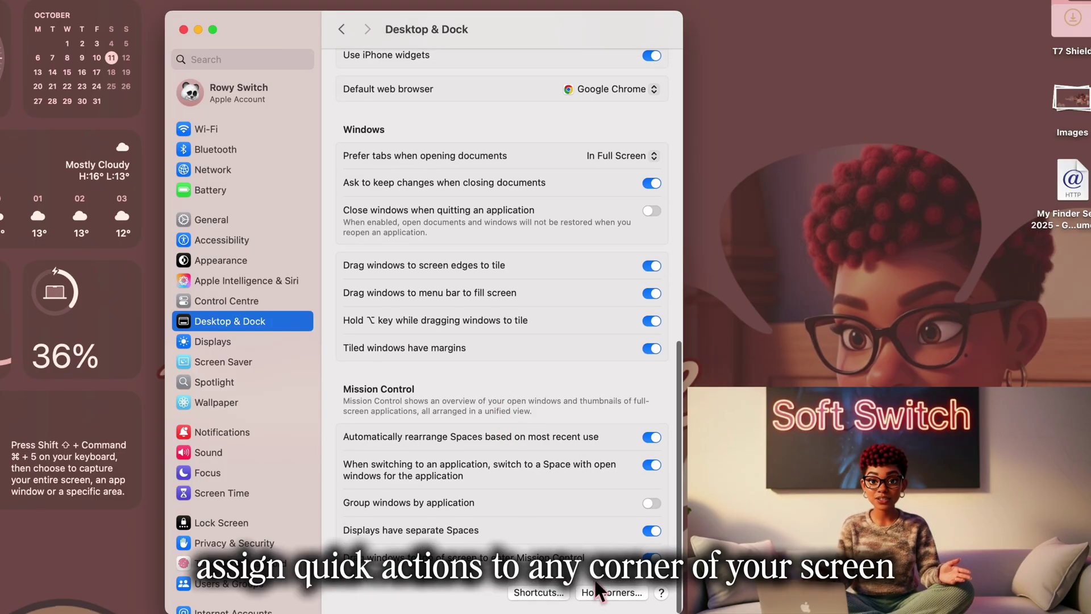
left_click(600, 594)
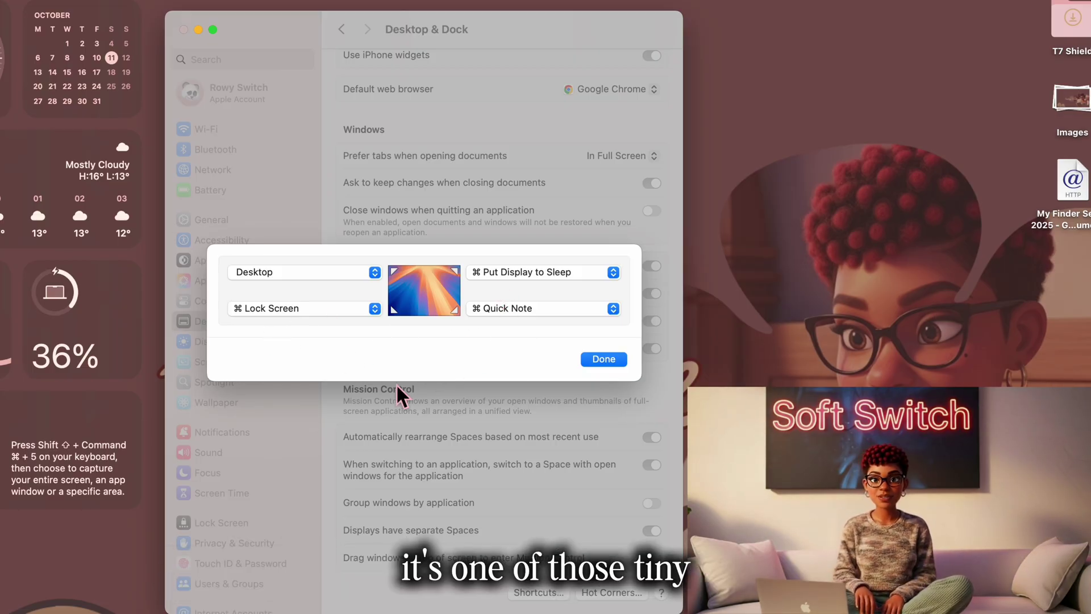
left_click(609, 360)
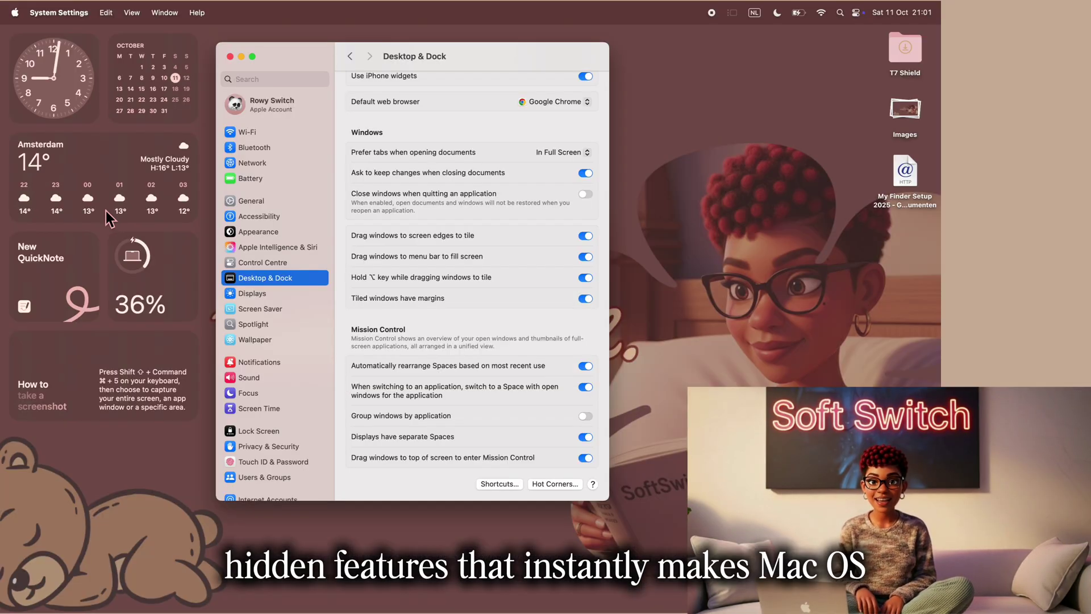
mouse_move(4, 6)
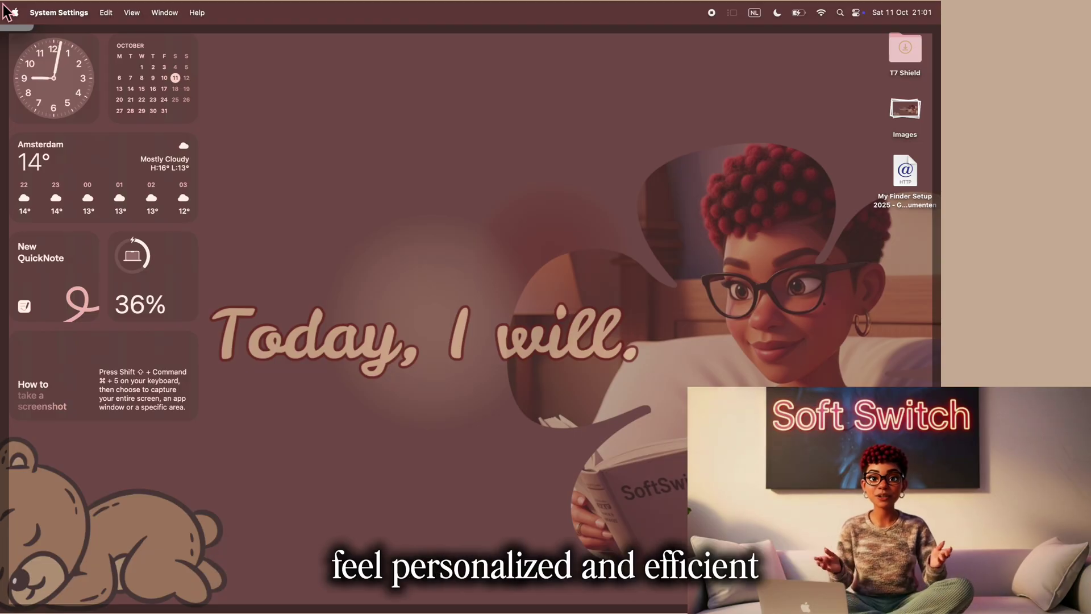